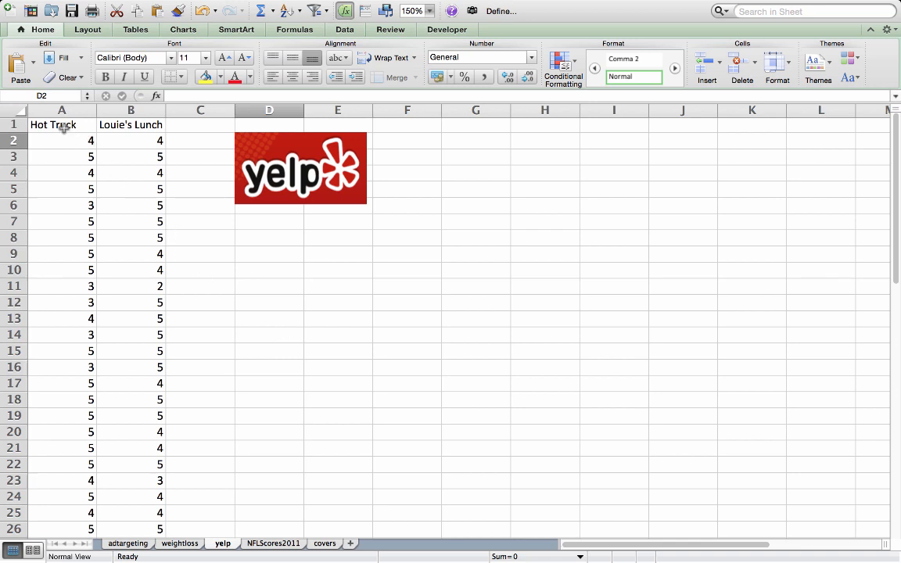
- Copy the Hot Truck and Louie's Lunch headers from A1:B1 into D7:E7
left_click_drag(63, 128, 103, 126)
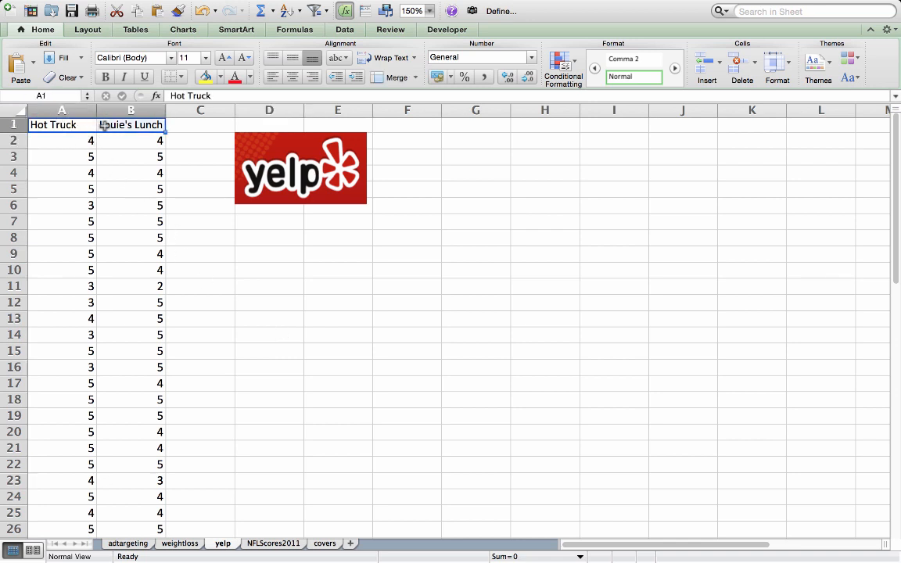
key("super+c")
left_click(251, 220)
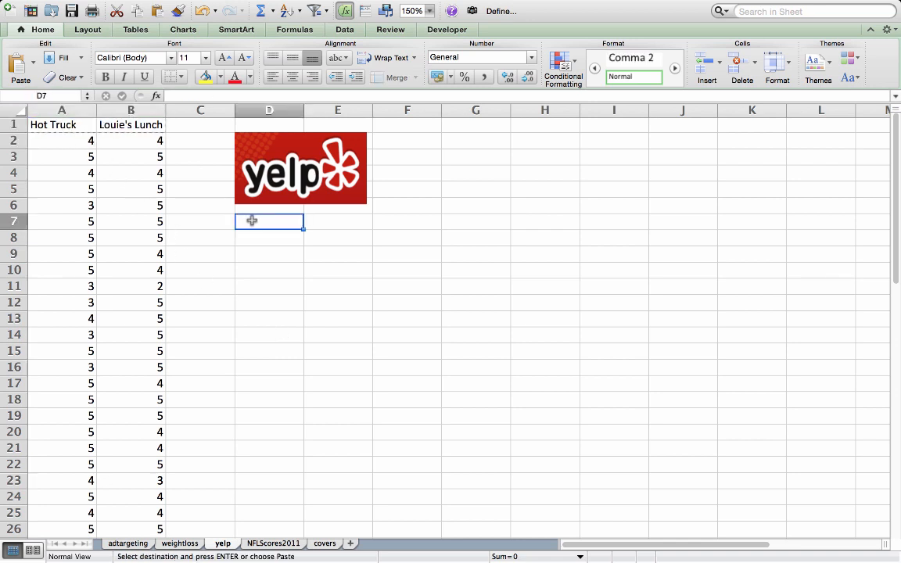
key("super+v")
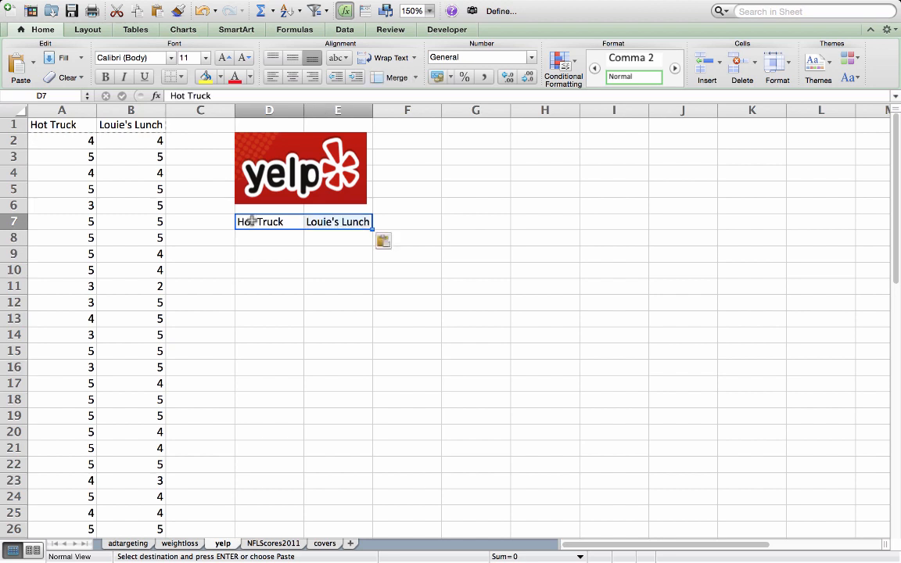
- Enter the row labels Count, min and max in cells C8 through C10
left_click(212, 243)
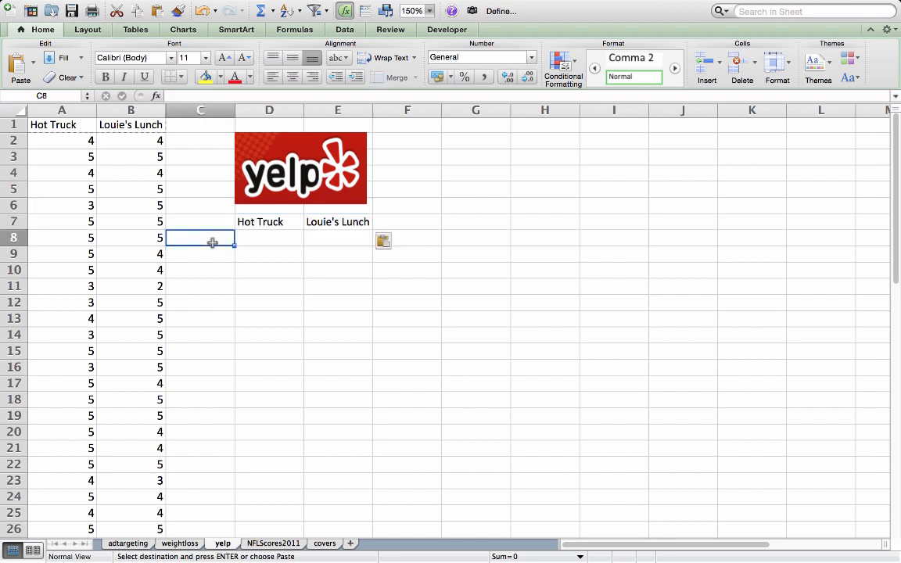
type("Count")
key("Return")
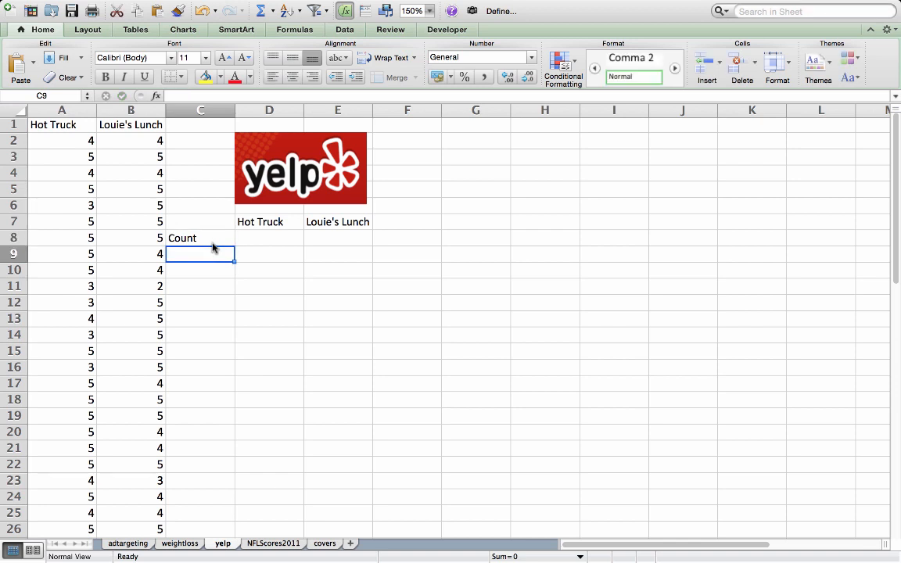
type("min")
key("Return")
type("max")
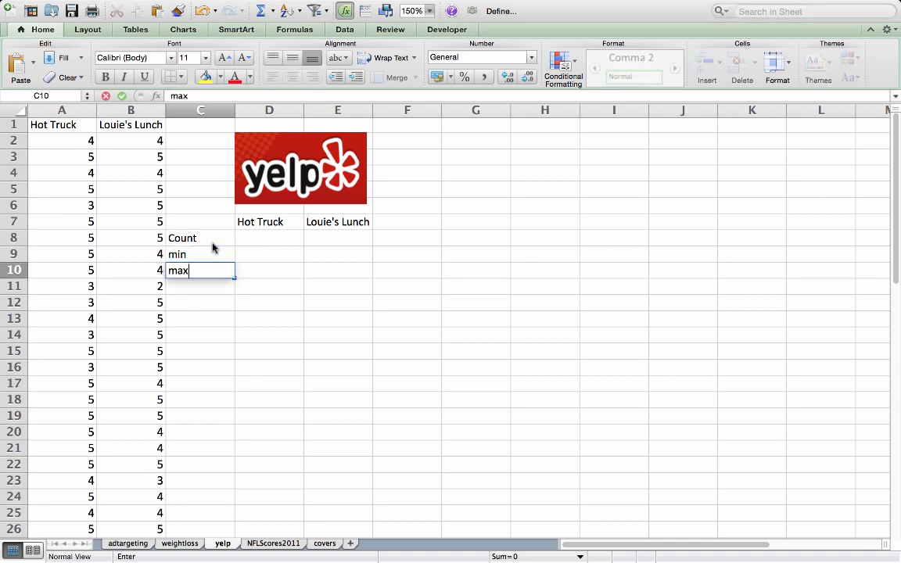
key("Return")
- Enter the row labels average and stdev in cells C11 and C12
type("av")
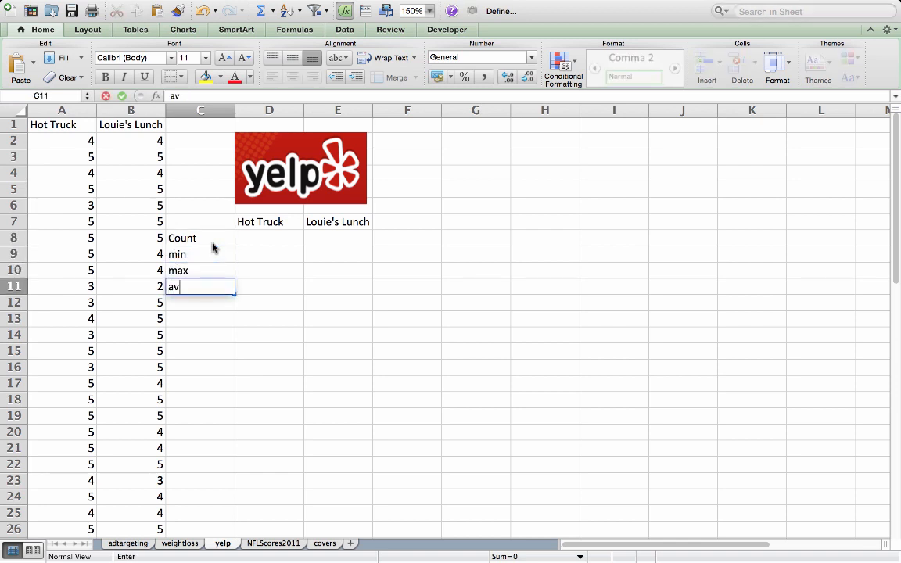
type("ergae")
key("BackSpace")
key("BackSpace")
key("BackSpace")
type("age")
key("Return")
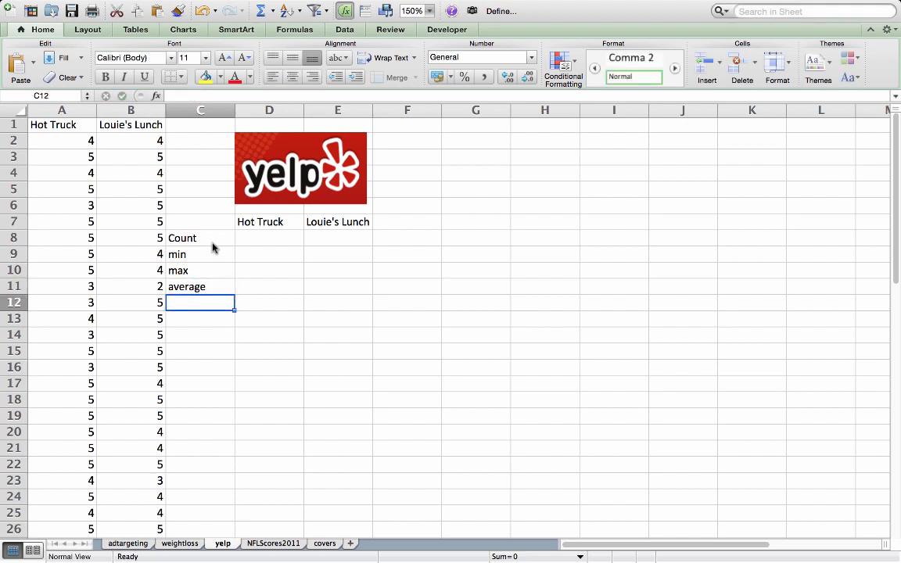
type("stdev")
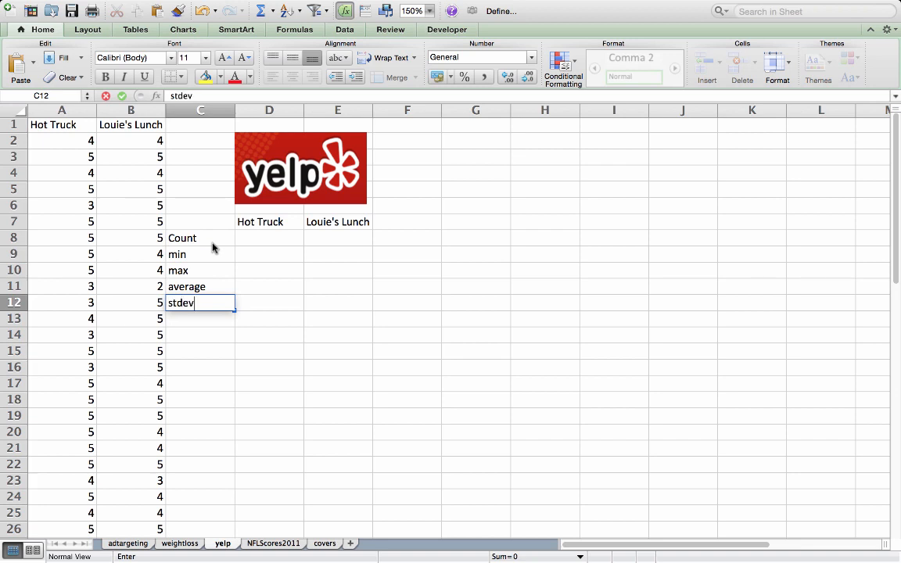
key("Return")
- Count the Hot Truck ratings in D8 with a COUNT formula over A2:A41
left_click(249, 240)
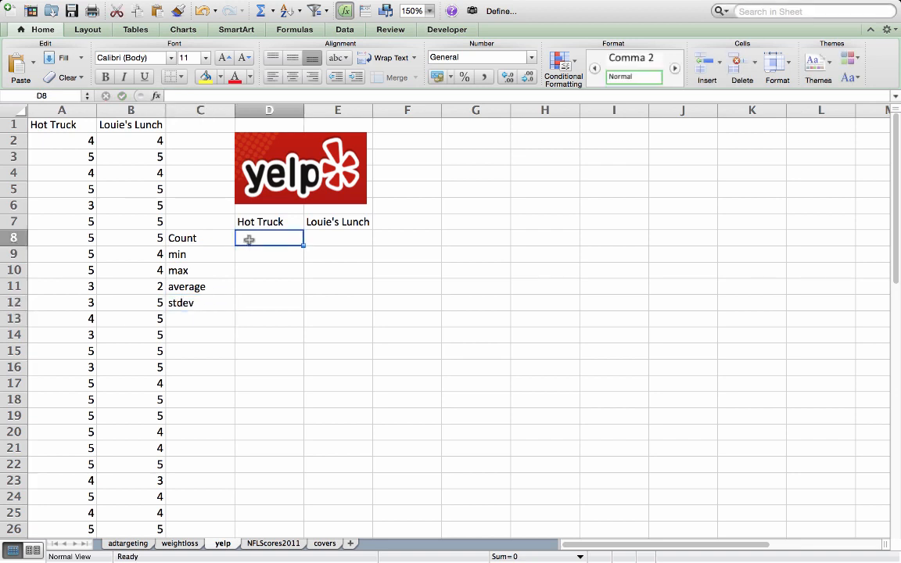
type("=count")
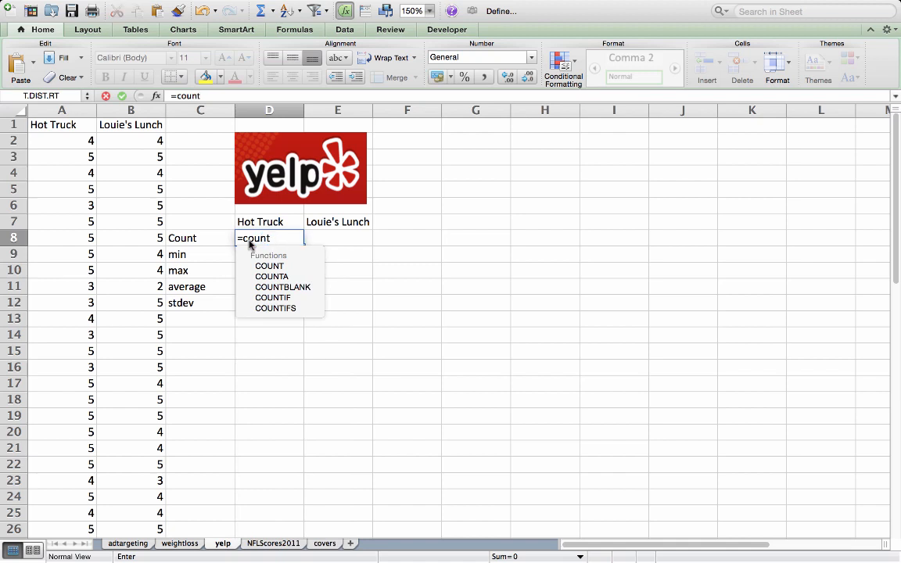
type("(")
left_click(67, 142)
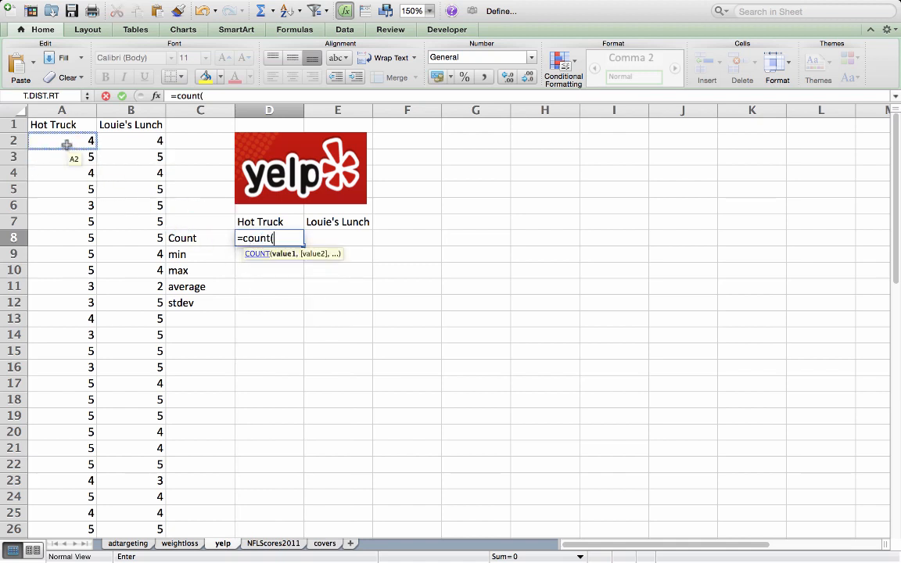
key("ctrl+shift+Down")
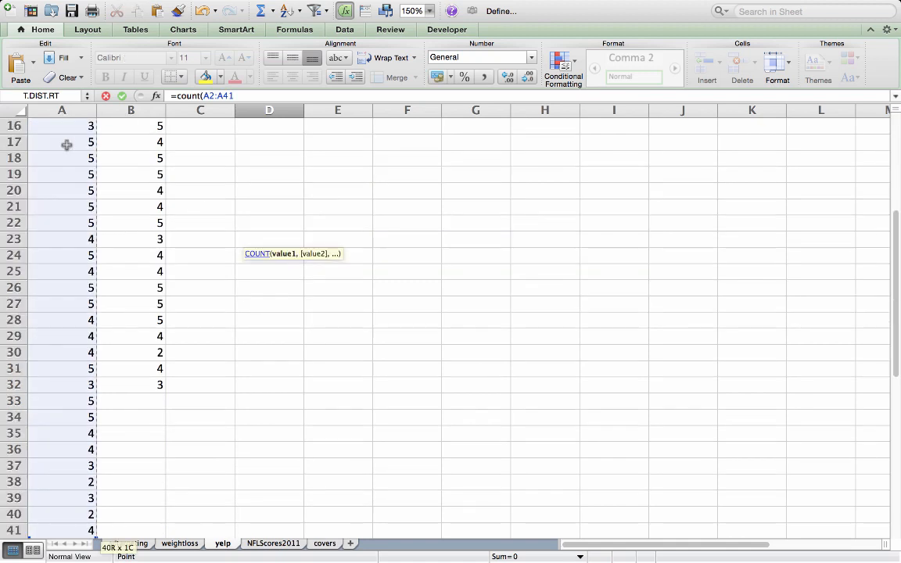
key("Return")
- Count the Louie's Lunch ratings in E8 with a COUNT formula from B2 down to the last rating in B32
scroll(68, 145, "up", 3)
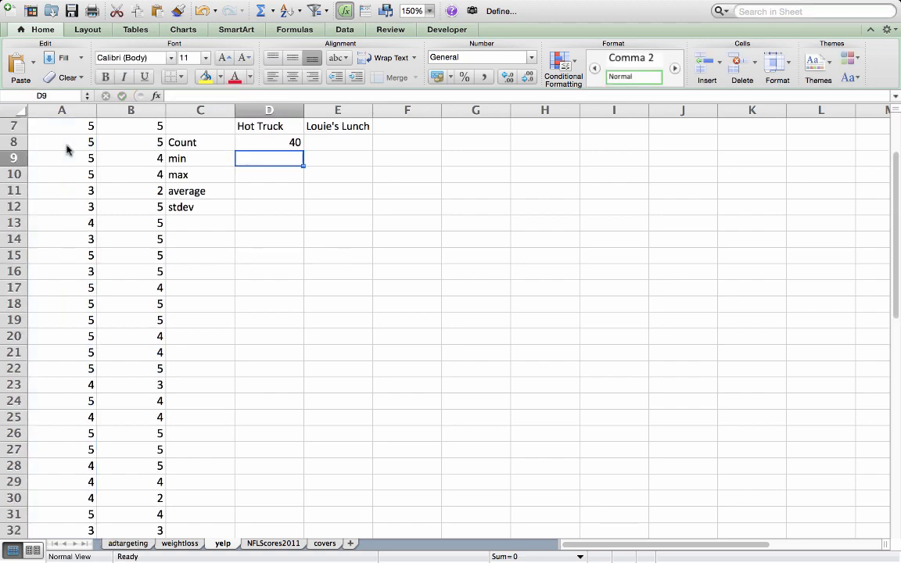
left_click(319, 191)
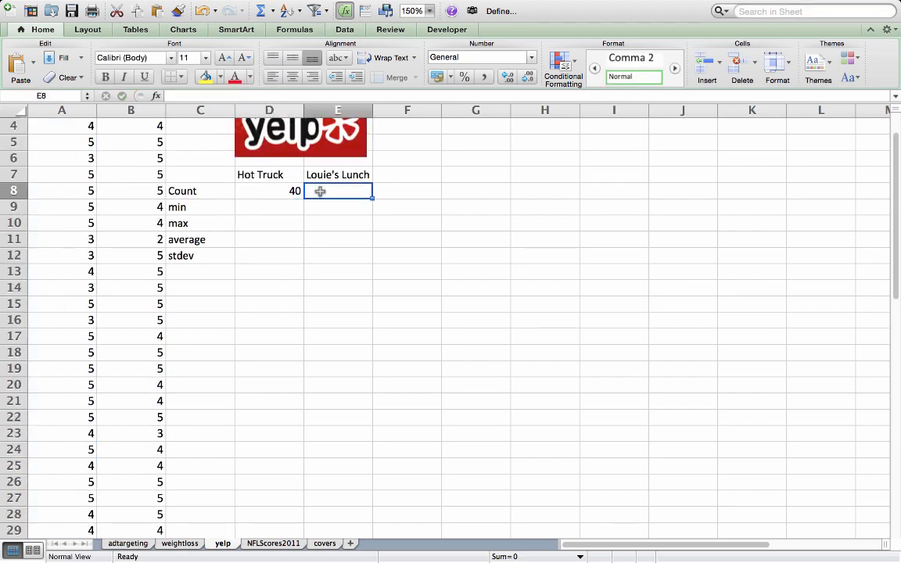
type("=count")
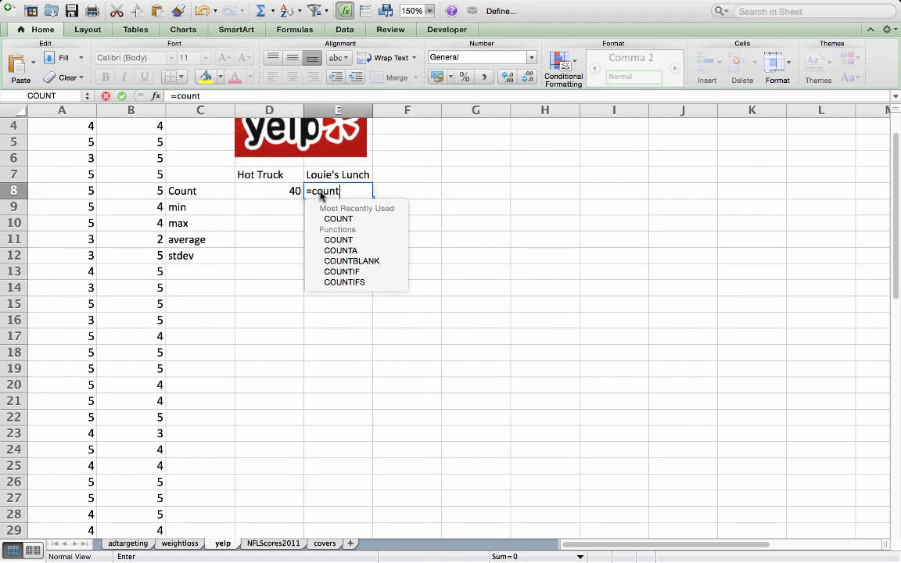
type("(")
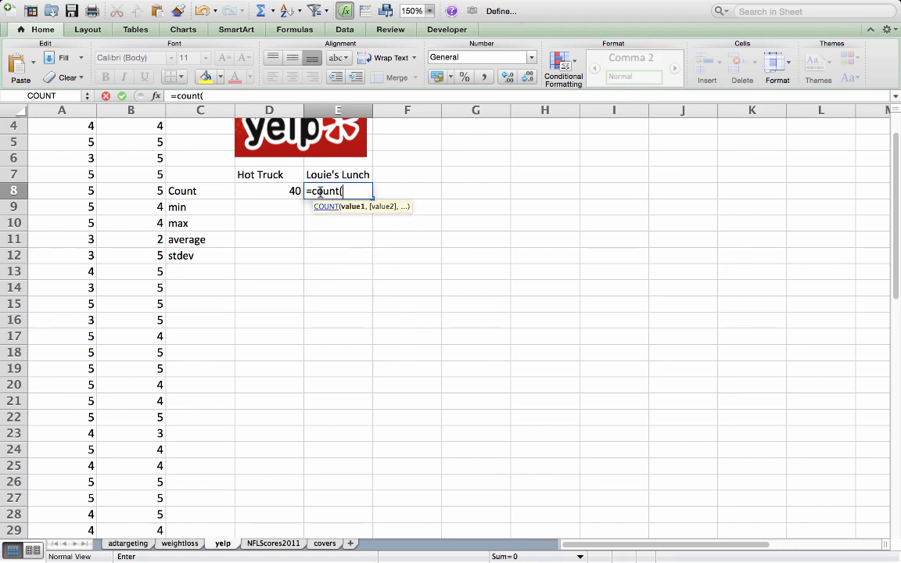
left_click(143, 130)
key("Up")
key("Up")
key("Up")
key("Down")
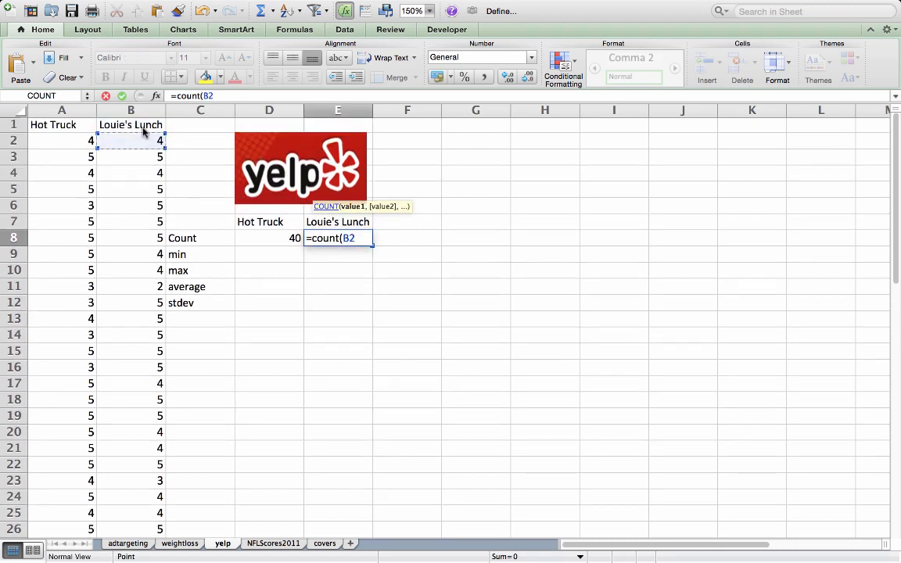
key("ctrl+shift+Down")
key("Return")
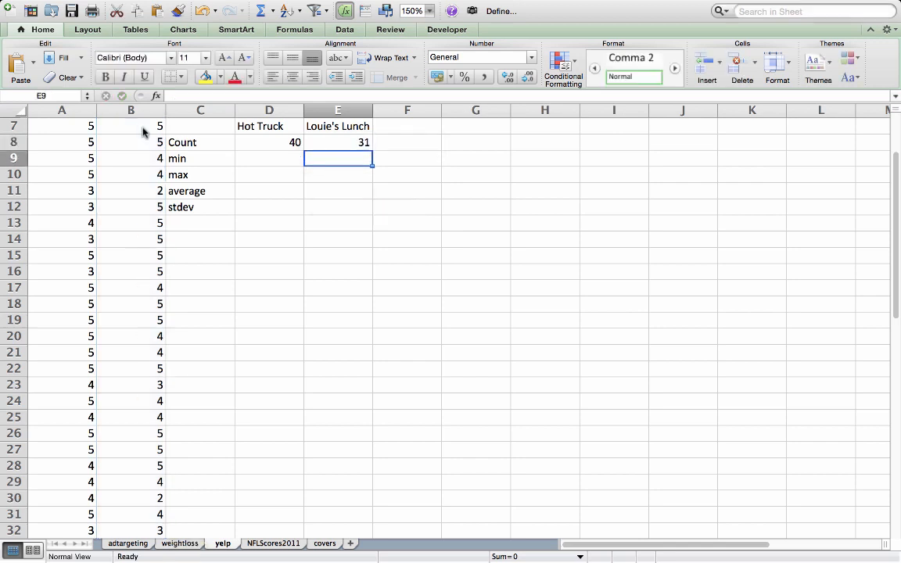
- Enter min(a:a) in D9 for the Hot Truck minimum
scroll(142, 133, "up", 2)
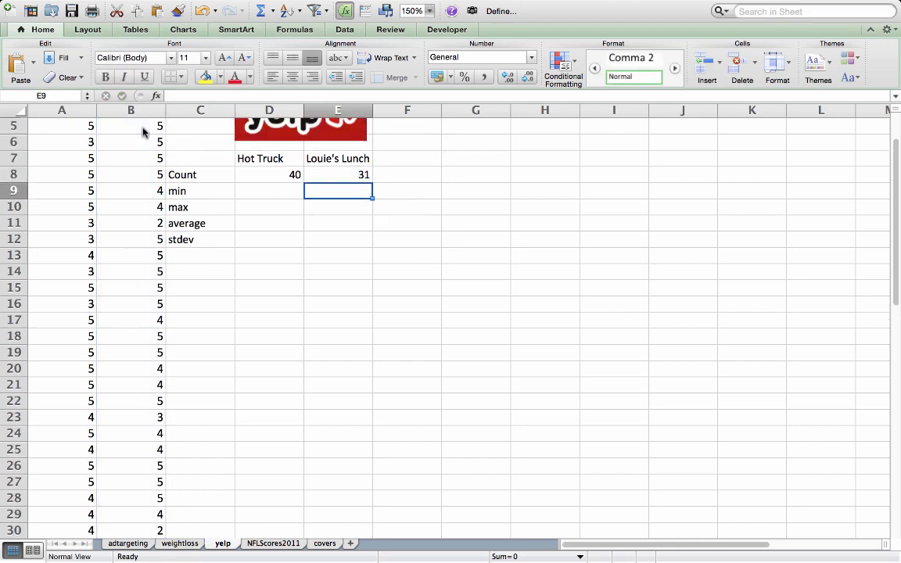
left_click(259, 190)
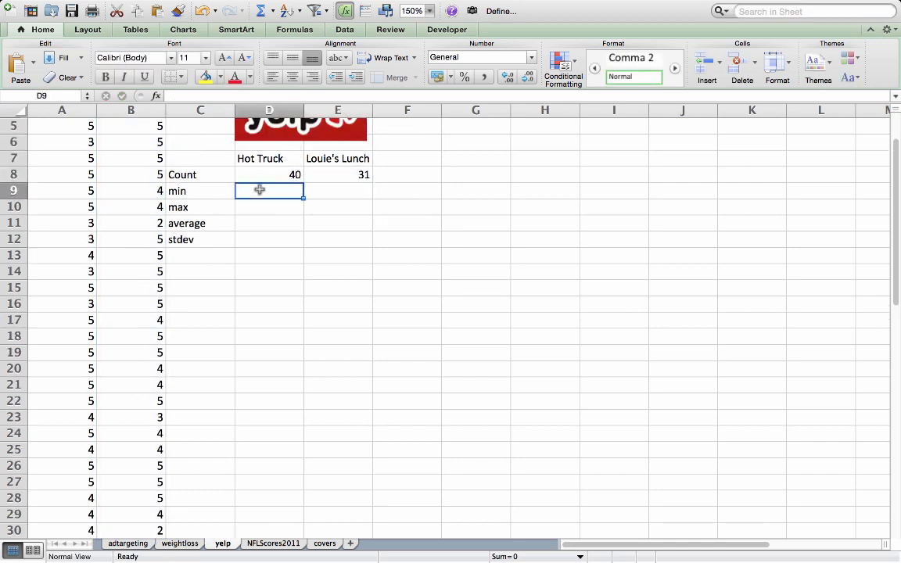
type("m")
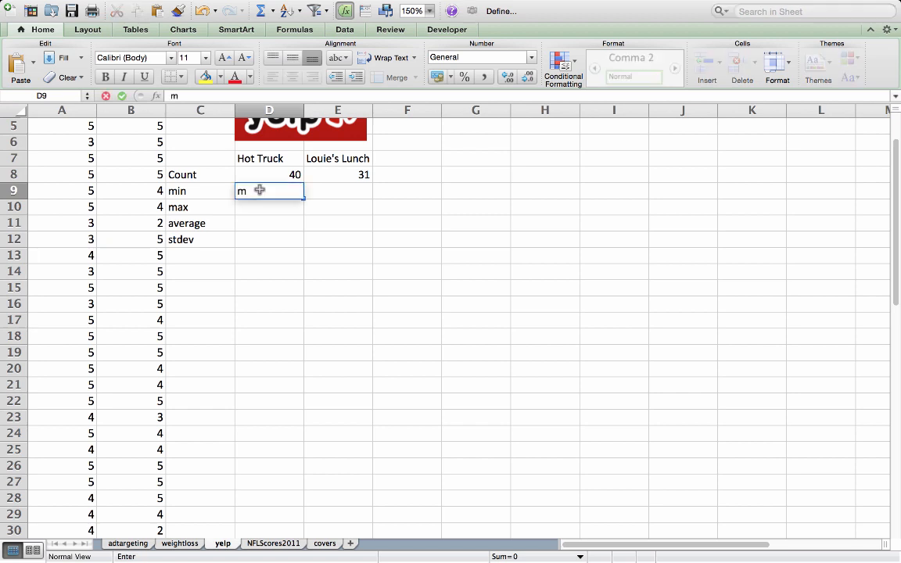
type("in(")
scroll(64, 185, "up", 4)
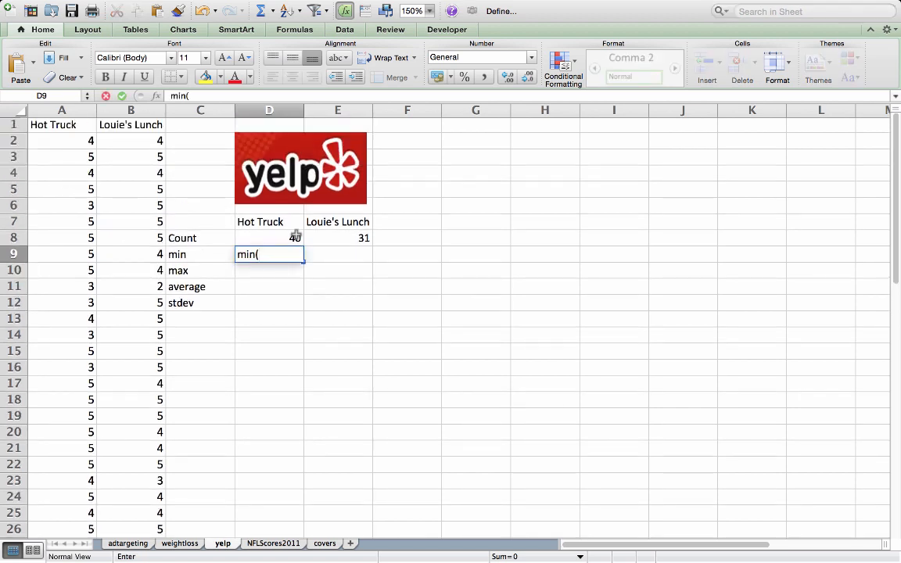
type("a:a)")
key("Return")
- Turn the min(a:a) entry in D9 into a formula by adding an equals sign in front
key("Up")
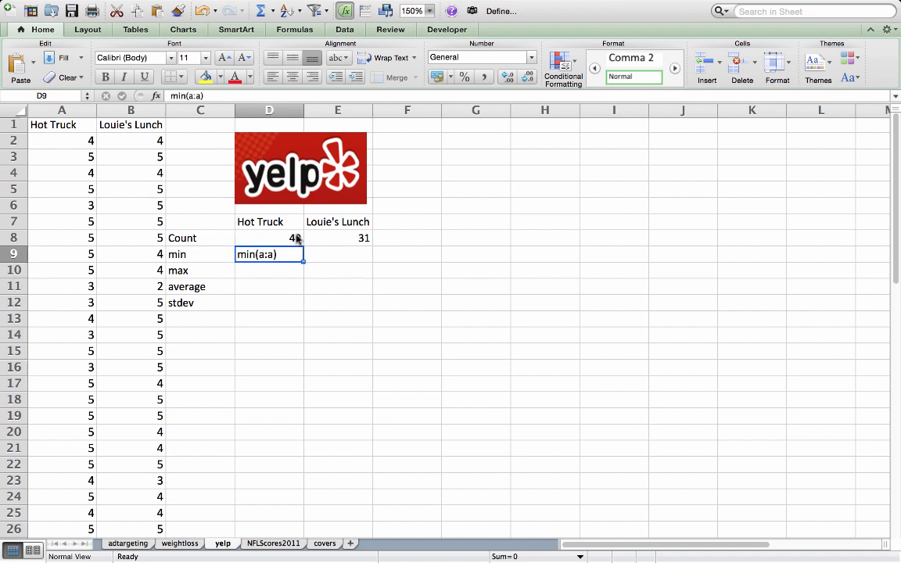
key("ctrl+u")
key("Left")
key("Left")
key("Left")
key("Left")
key("Left")
key("Left")
key("Left")
key("Left")
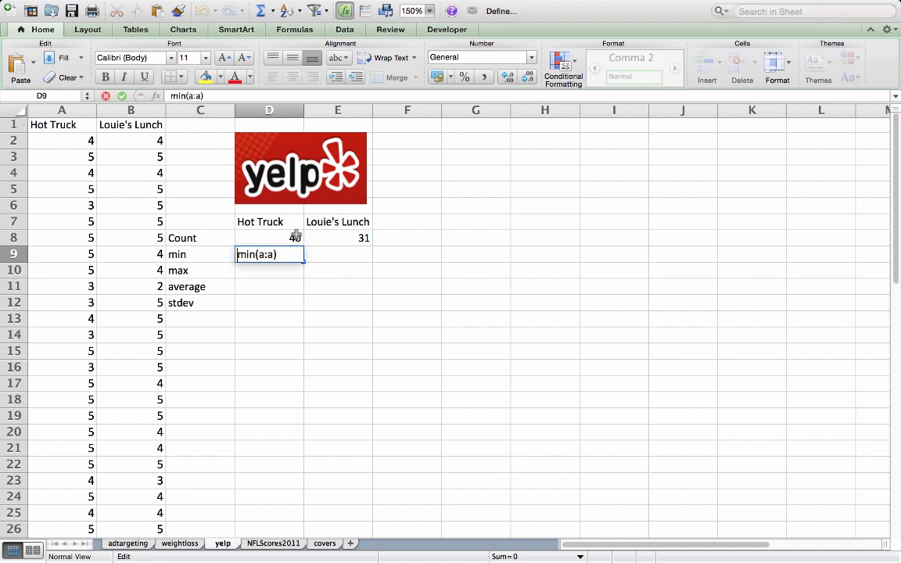
type("=")
key("Return")
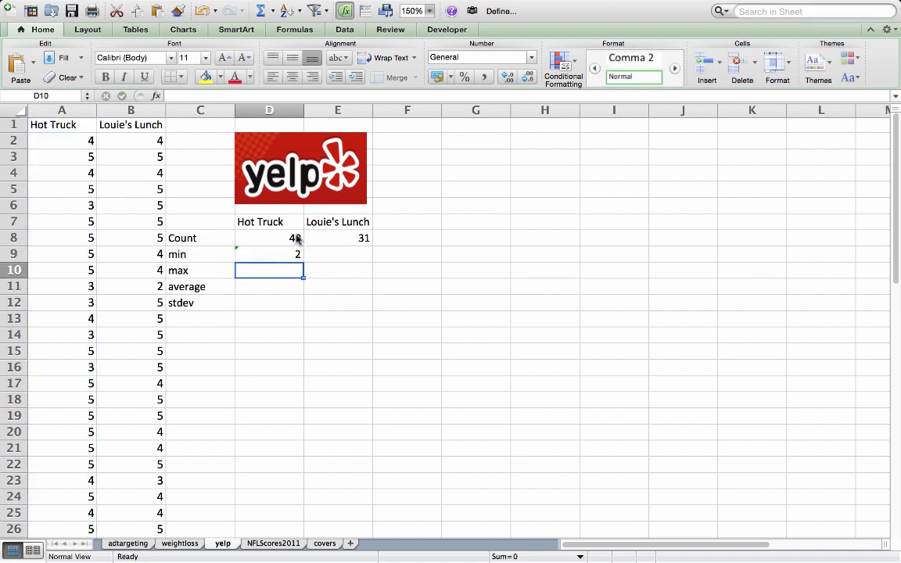
- Copy the minimum formula from D9 into E9 for Louie's Lunch
key("Up")
key("super+c")
key("Right")
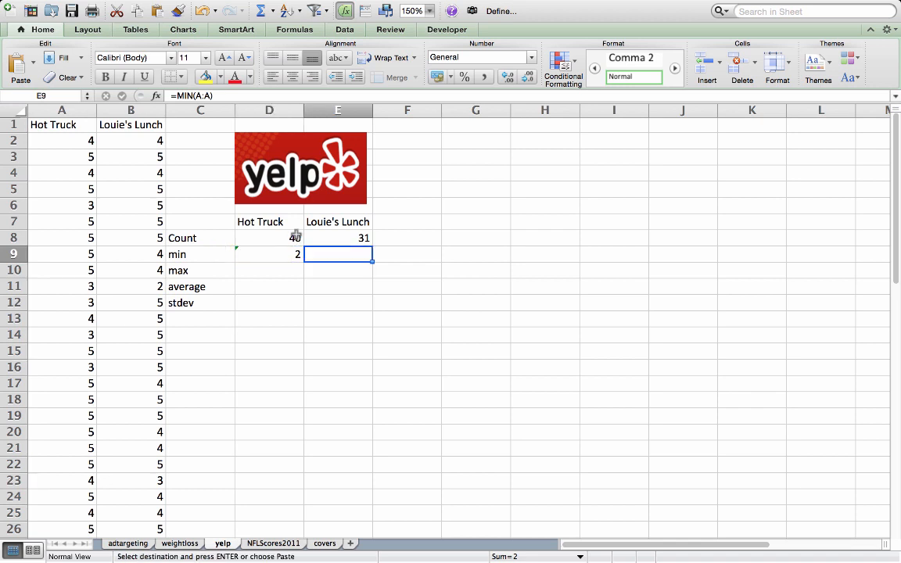
key("super+v")
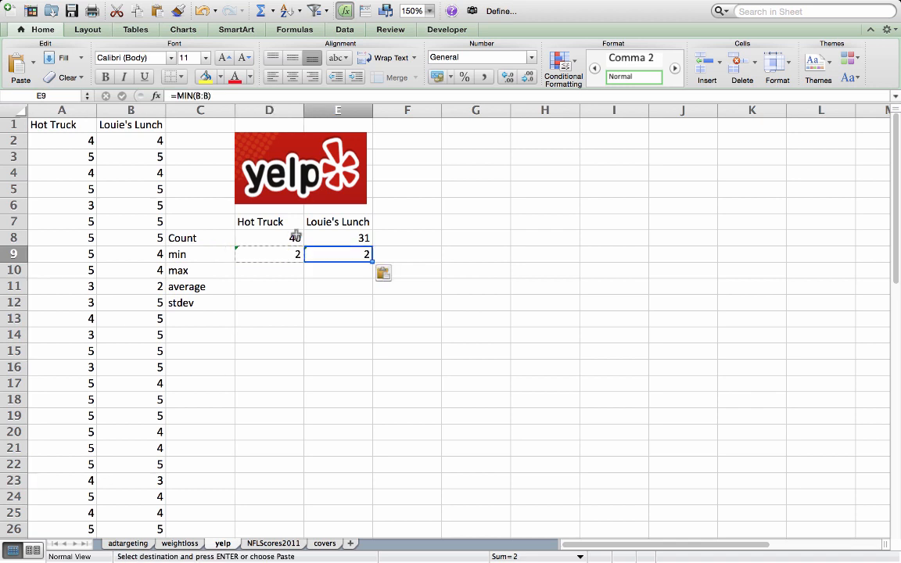
- Enter the formula =max(a:a) in D10 for the Hot Truck maximum
key("Left")
key("Down")
type("=max(")
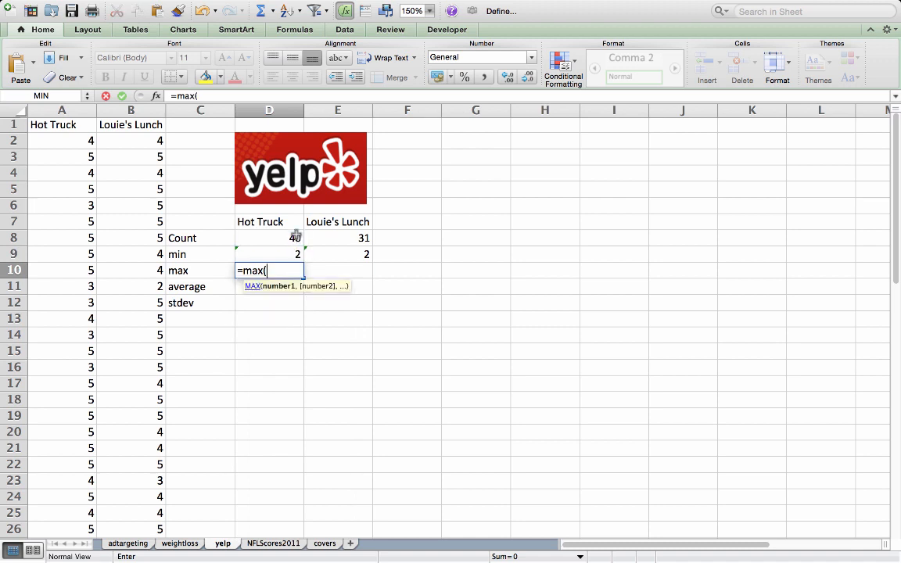
left_click(295, 238)
type("a:a)")
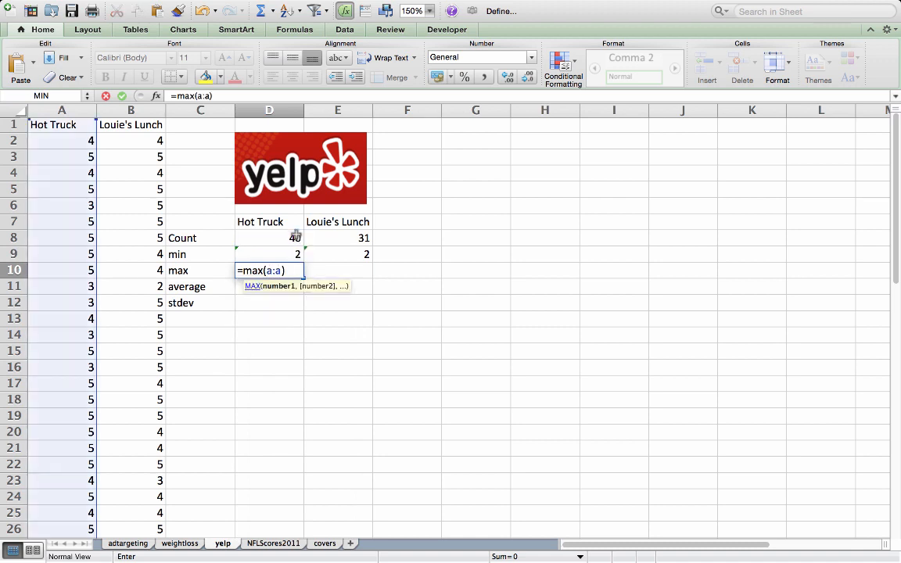
key("Return")
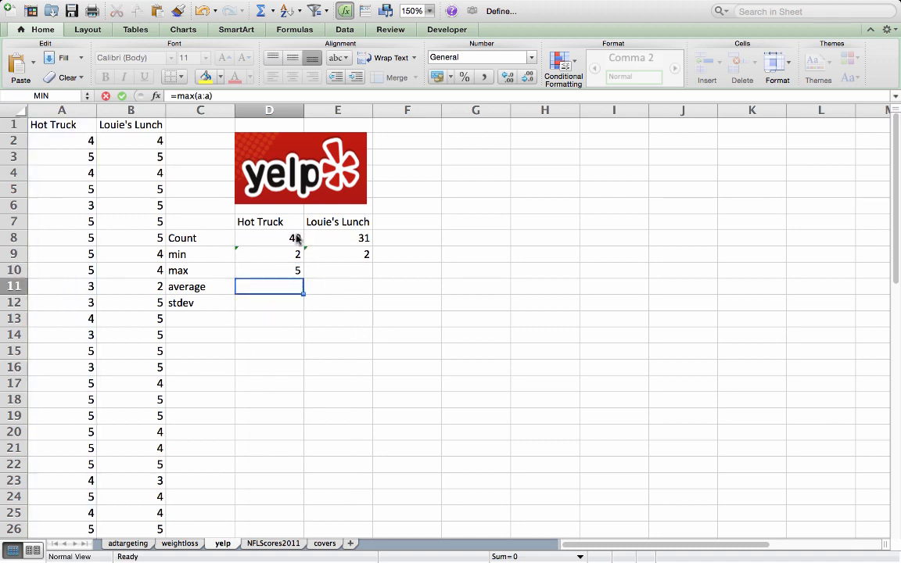
- Copy the maximum formula from D10 into E10 for Louie's Lunch
key("Up")
key("super+c")
key("Right")
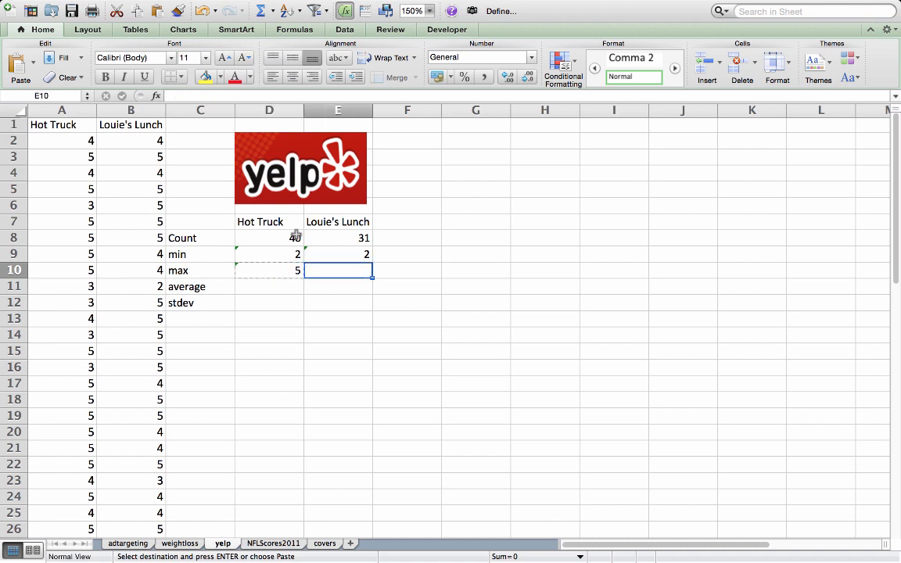
key("super+v")
- Enter the formula =average(a:a) in D11 for the Hot Truck average
key("Down")
key("Left")
type("=")
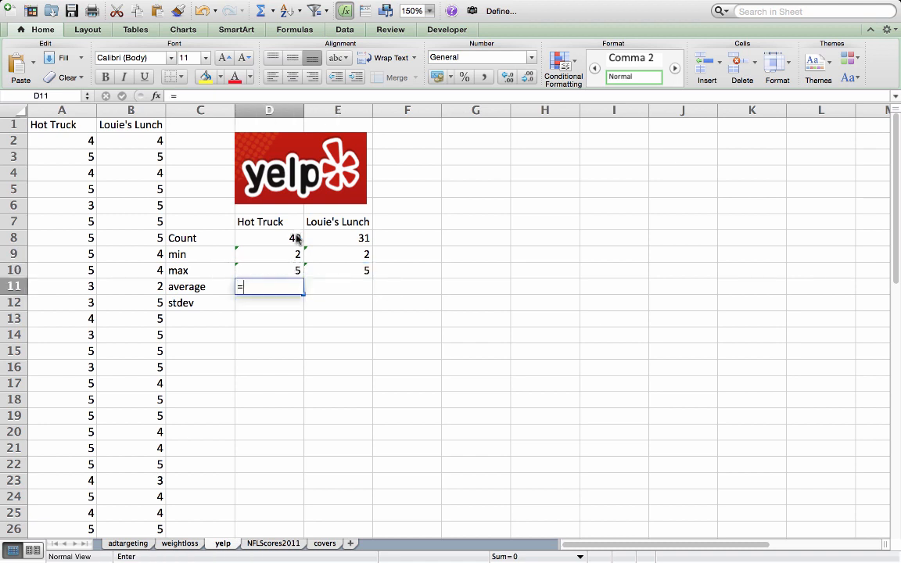
type("averag")
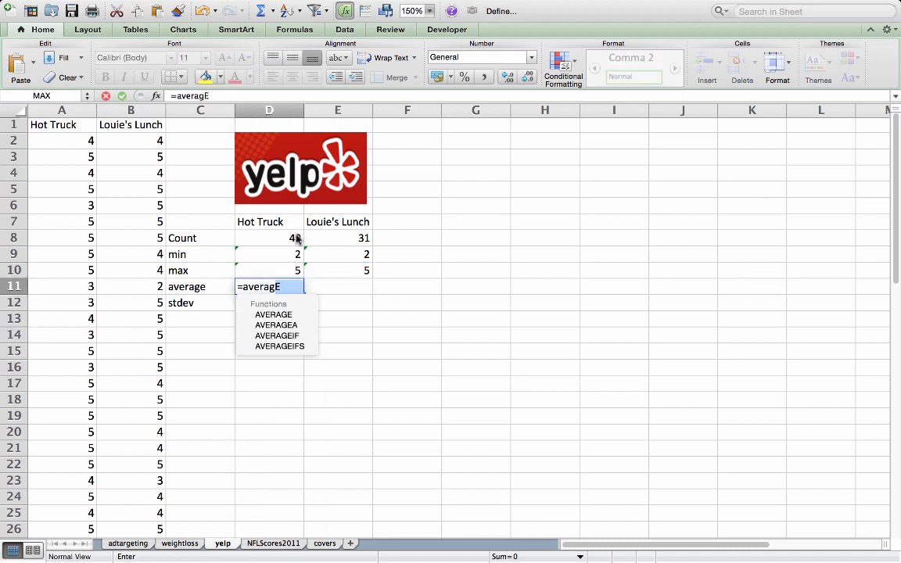
type("e(a:a)")
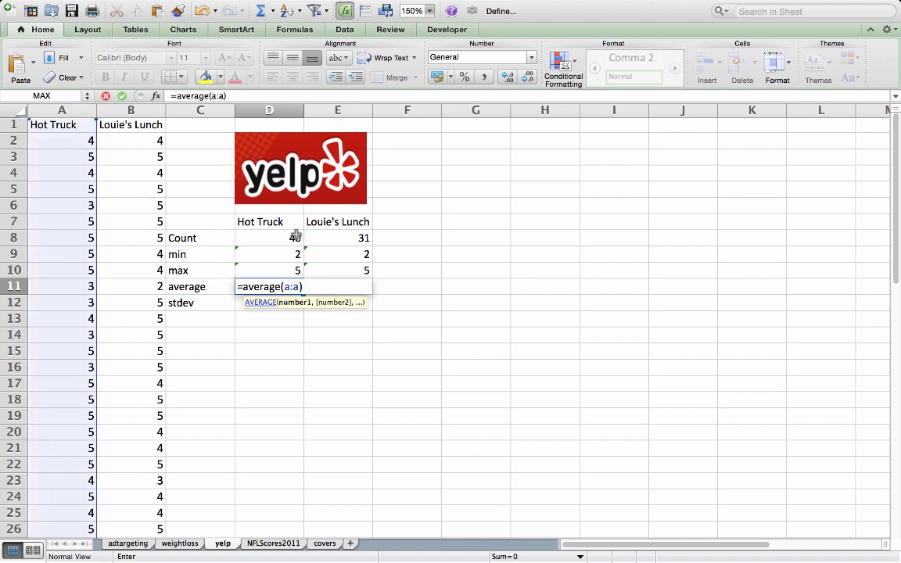
key("Return")
- Copy the average formula from D11 into E11 for Louie's Lunch and select D12
key("Up")
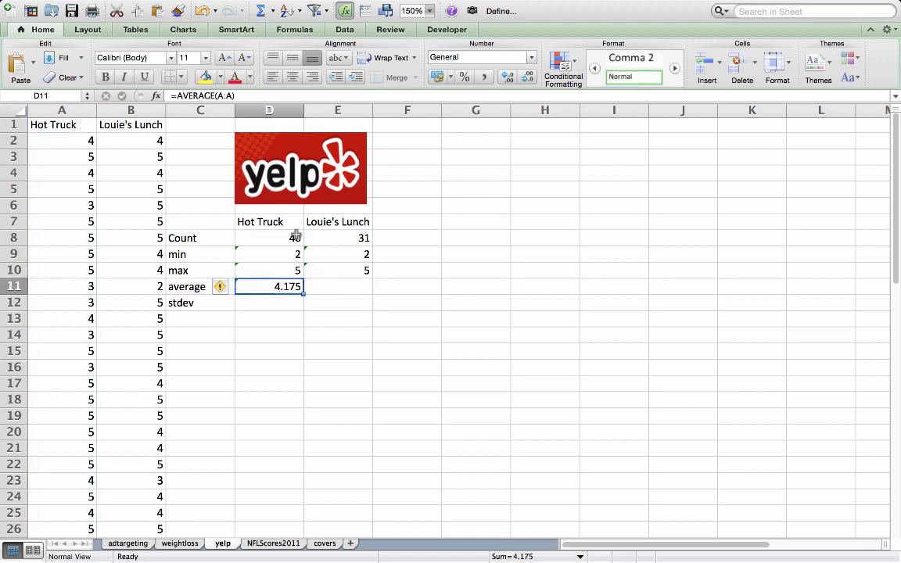
key("super+c")
key("Right")
key("super+v")
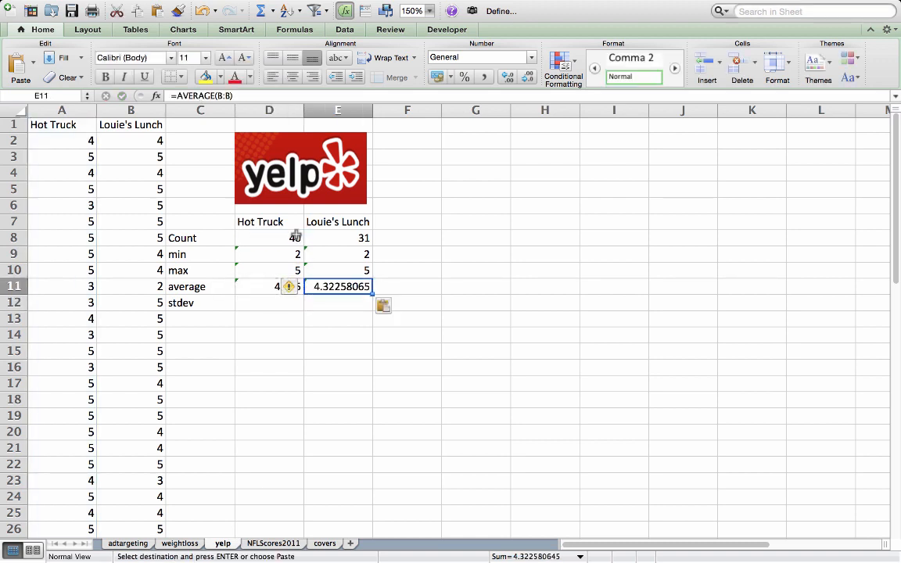
key("Left")
key("Down")
type("stdeb")
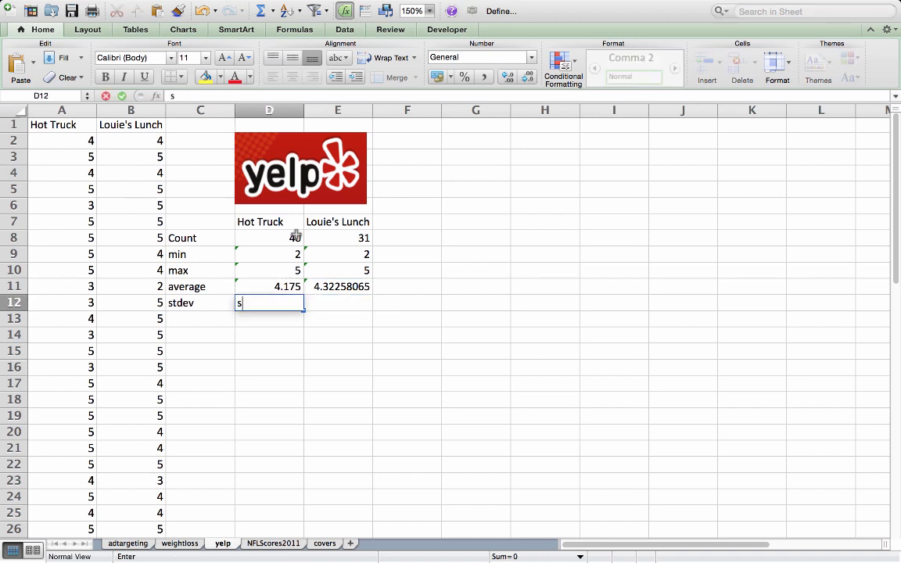
key("BackSpace")
type("c")
key("BackSpace")
type("v(")
key("BackSpace")
key("BackSpace")
key("BackSpace")
key("BackSpace")
key("BackSpace")
type("=")
key("BackSpace")
key("BackSpace")
- Enter the formula =stdev(a:a) in D12 for the Hot Truck standard deviation
type("=std")
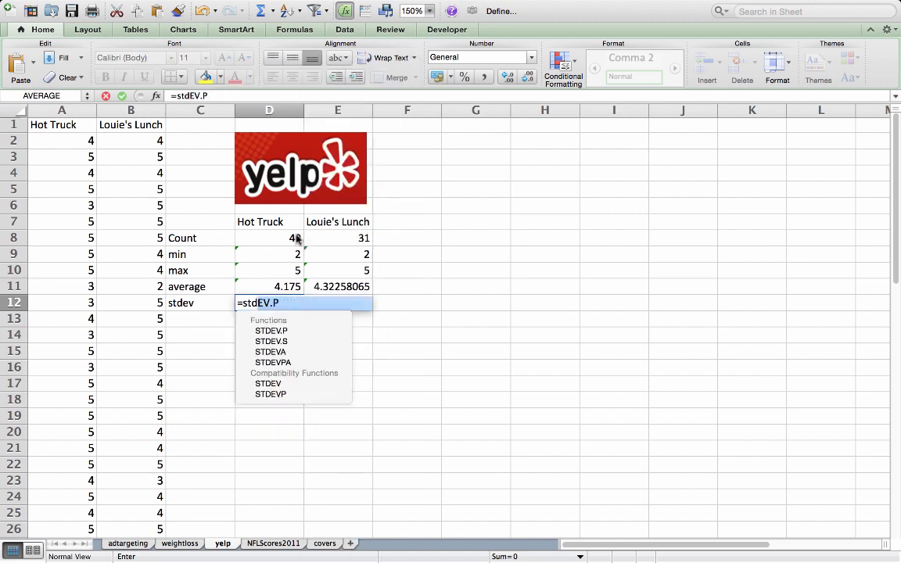
type("ev(a")
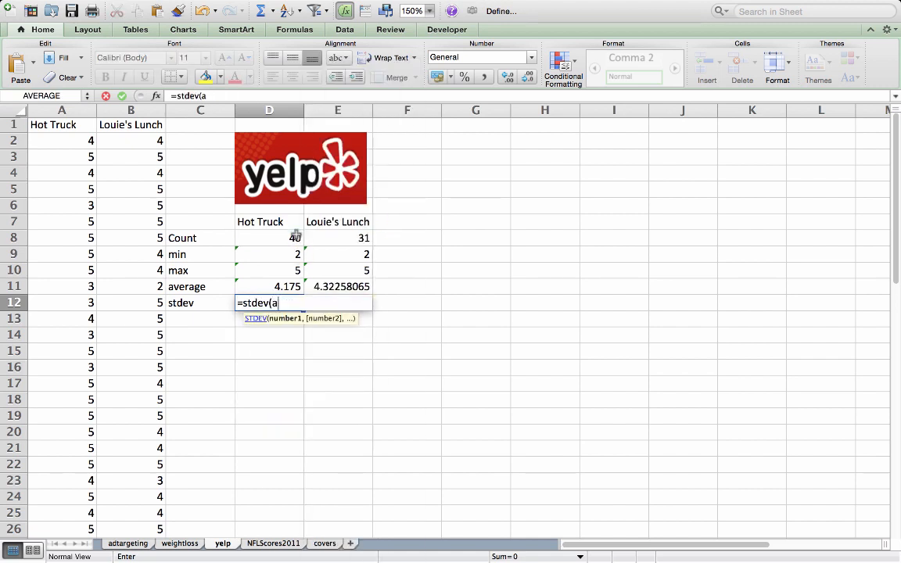
type(":a)")
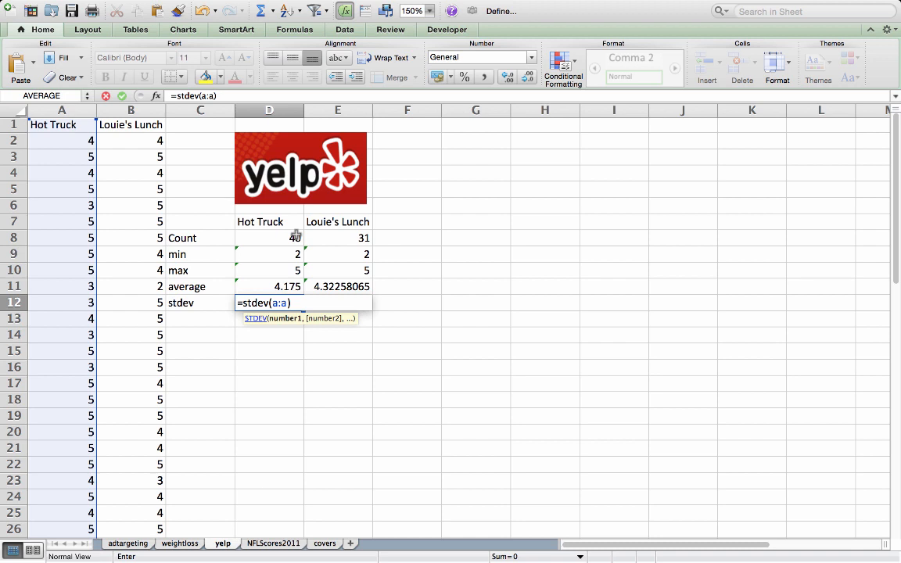
key("Return")
- Copy the standard deviation formula from D12 into E12 for Louie's Lunch
key("Up")
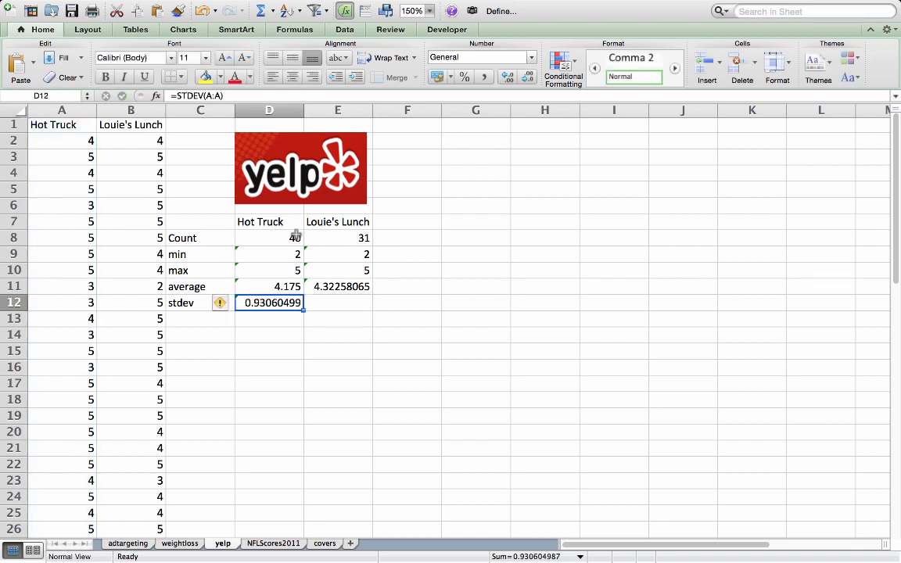
key("super+c")
key("Right")
key("super+v")
- Format the averages and standard deviations in D11:E12 to show two decimal places
key("shift+Up")
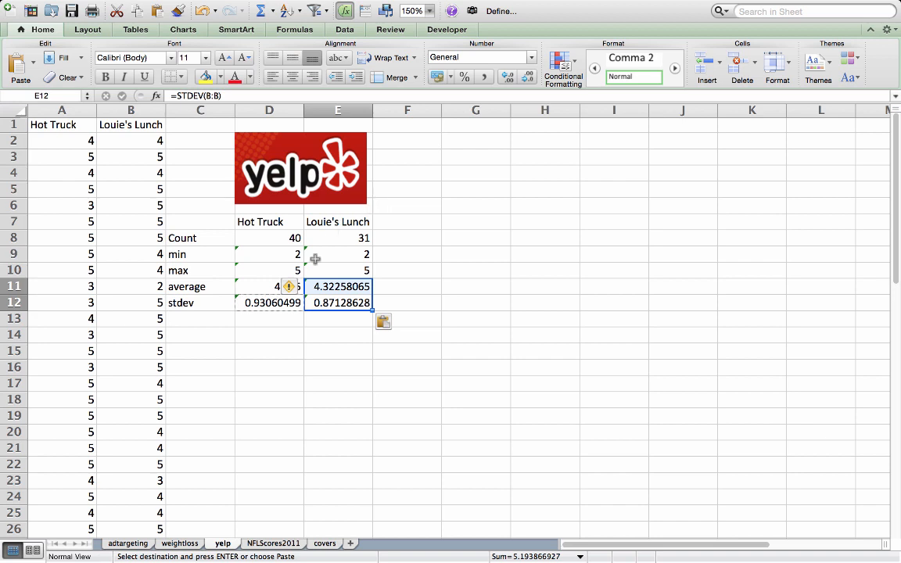
left_click(258, 287)
key("shift+Right")
key("shift+Down")
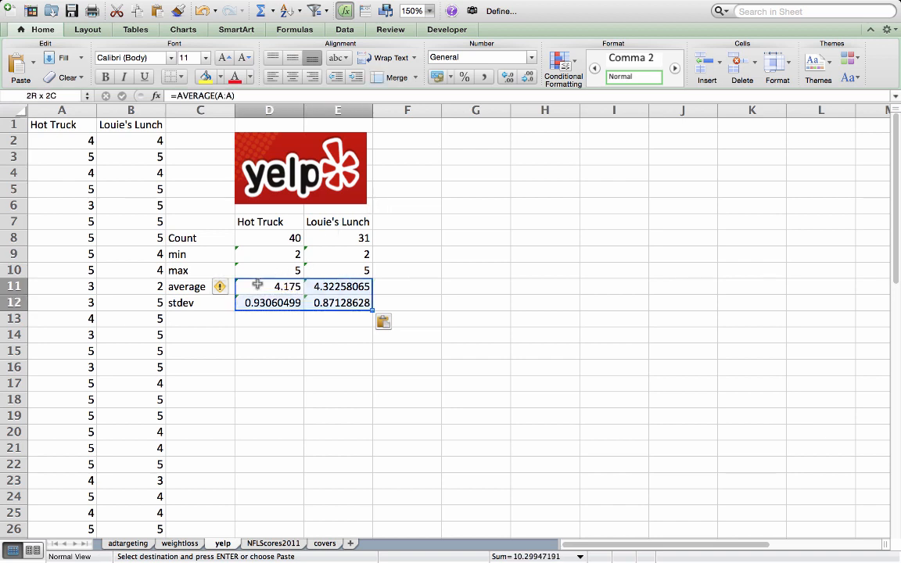
left_click(529, 75)
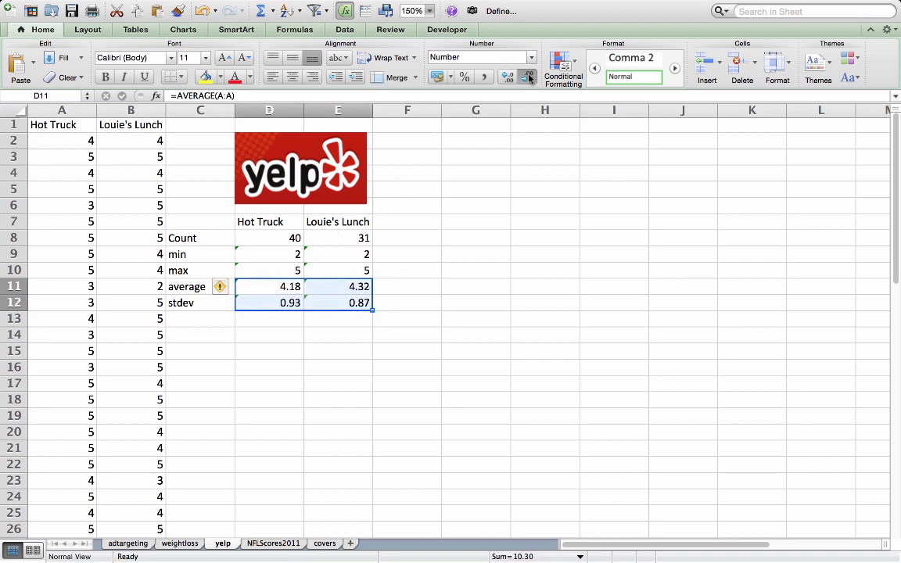
left_click(529, 75)
left_click(506, 76)
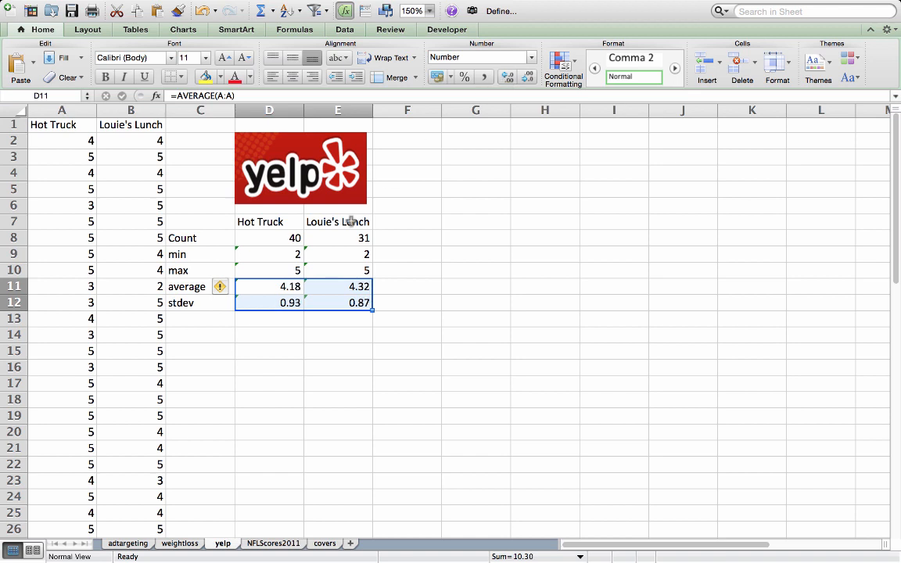
left_click(277, 318)
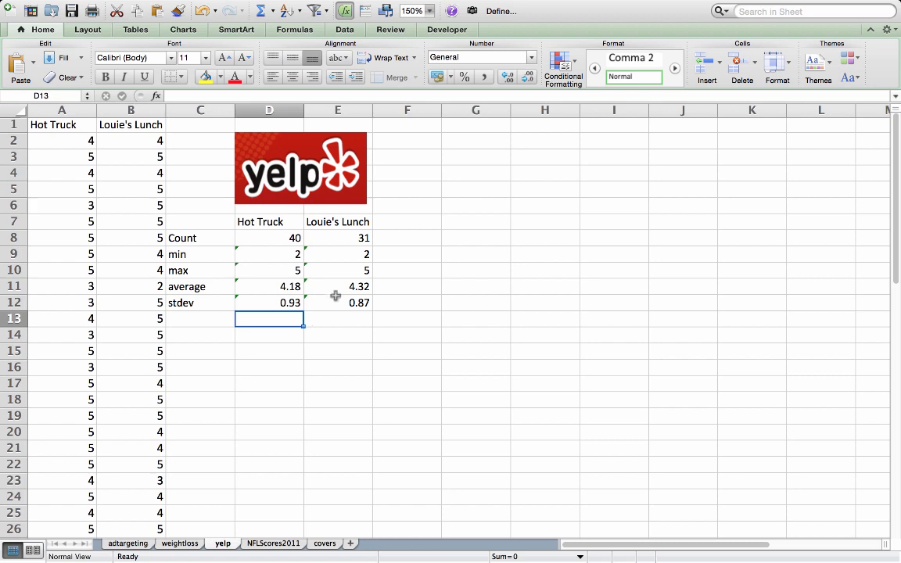
- Enter the null hypothesis label "Ho" in C14 and its description "avg ratings are the same" in D14
left_click(220, 335)
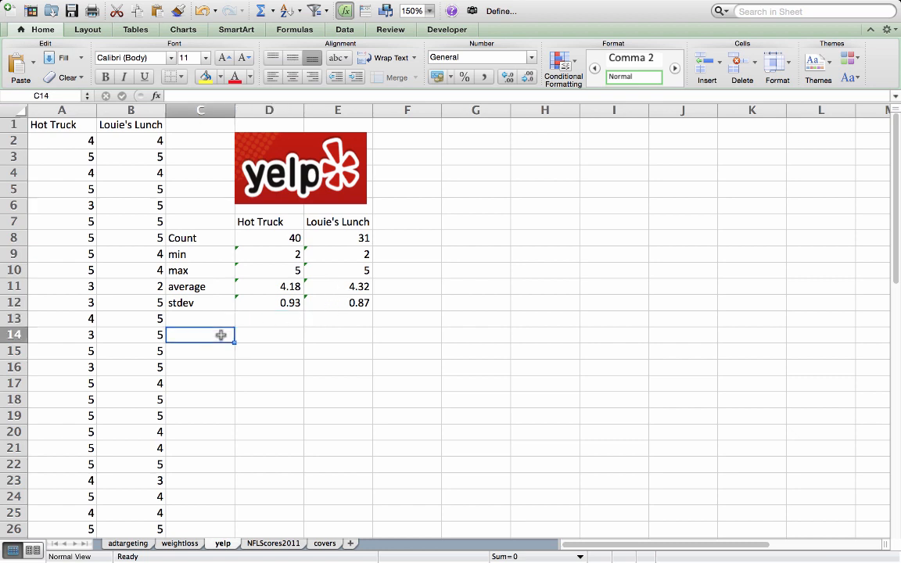
type("H")
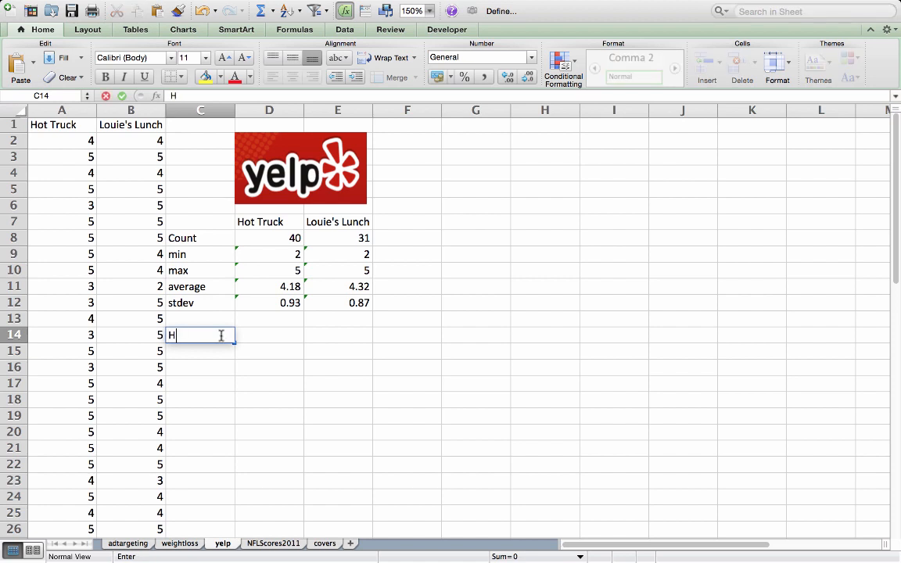
type("o")
key("Tab")
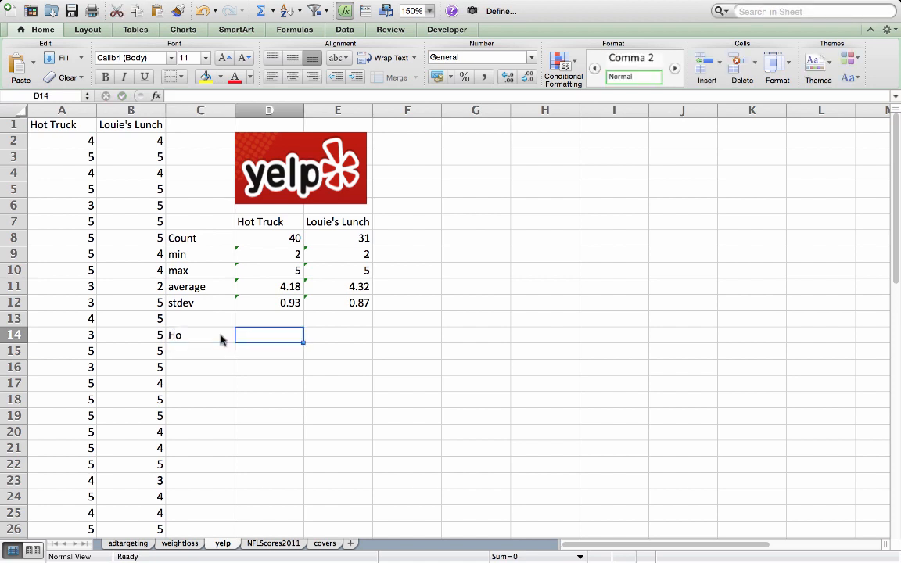
type("ra")
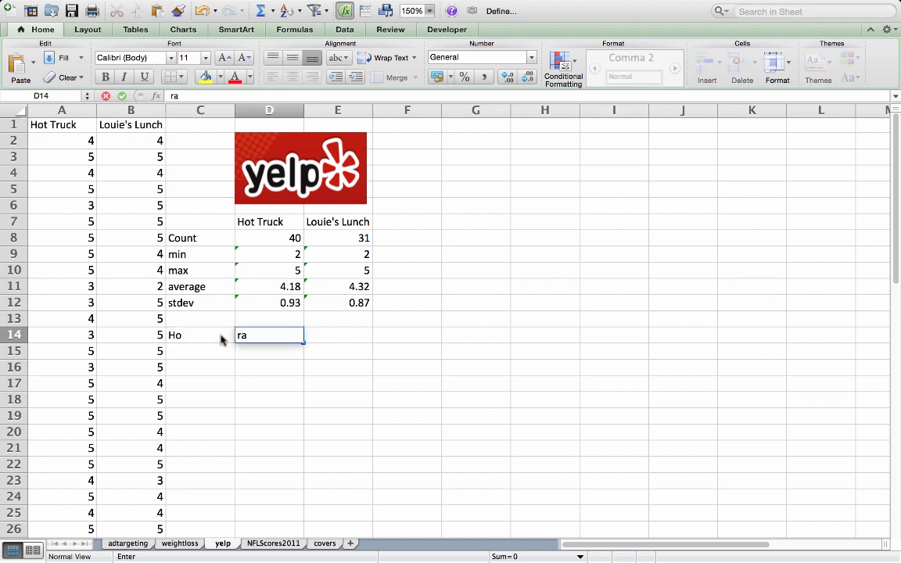
key("BackSpace")
key("BackSpace")
type("avg ratings")
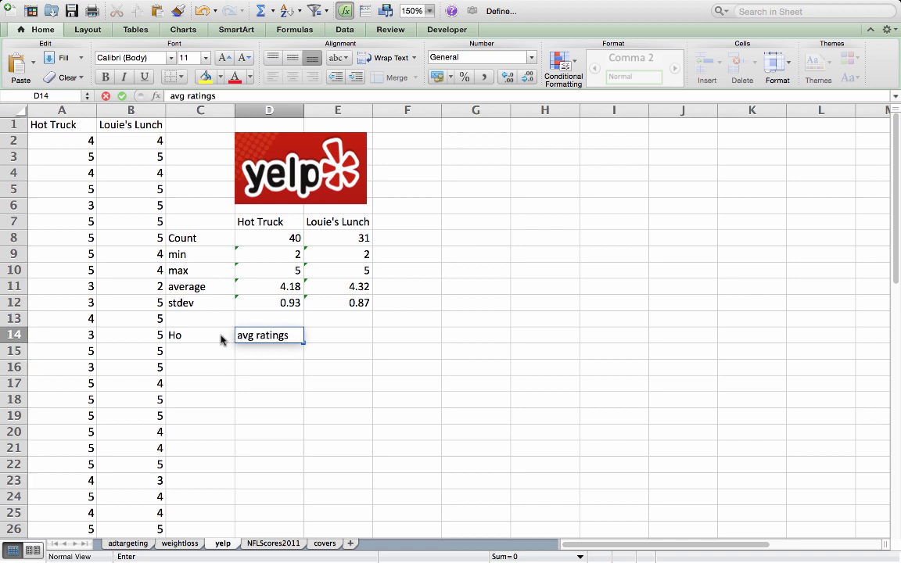
type(" are ")
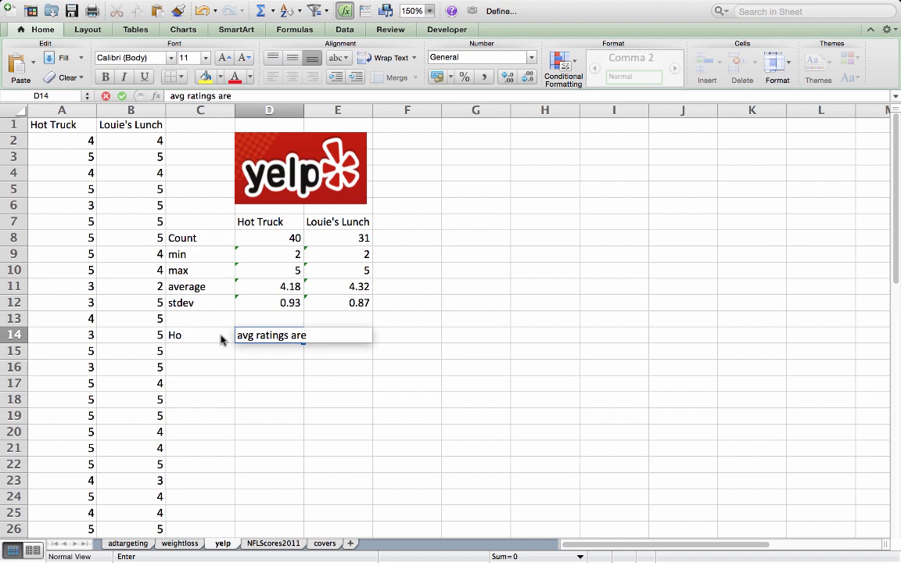
type("the same")
key("Tab")
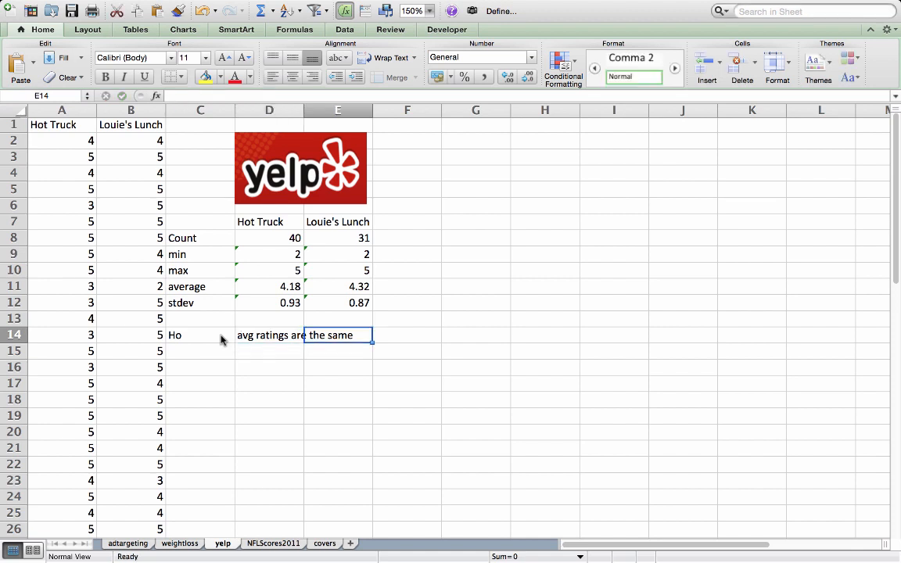
- Enter the null hypothesis notation mu_HT=mu_LL in F14
key("Tab")
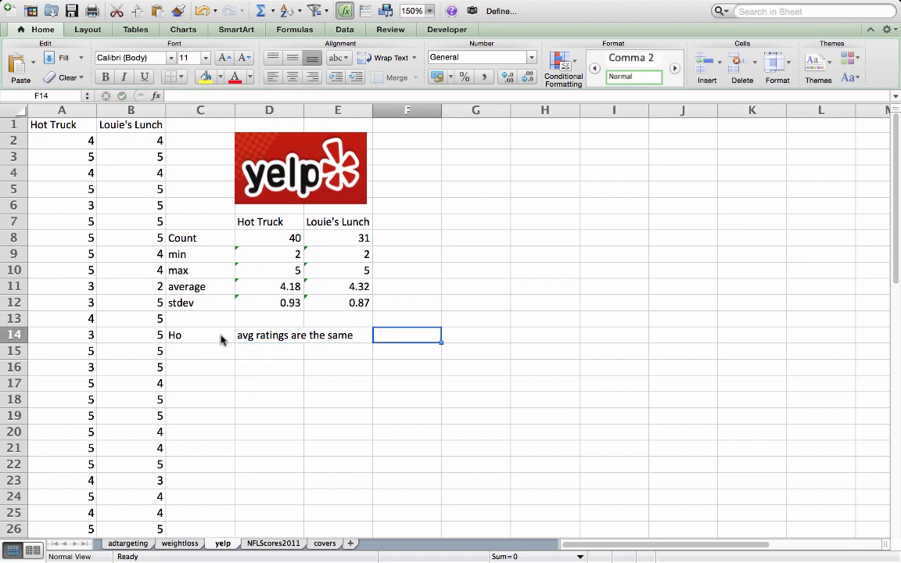
type("mu_")
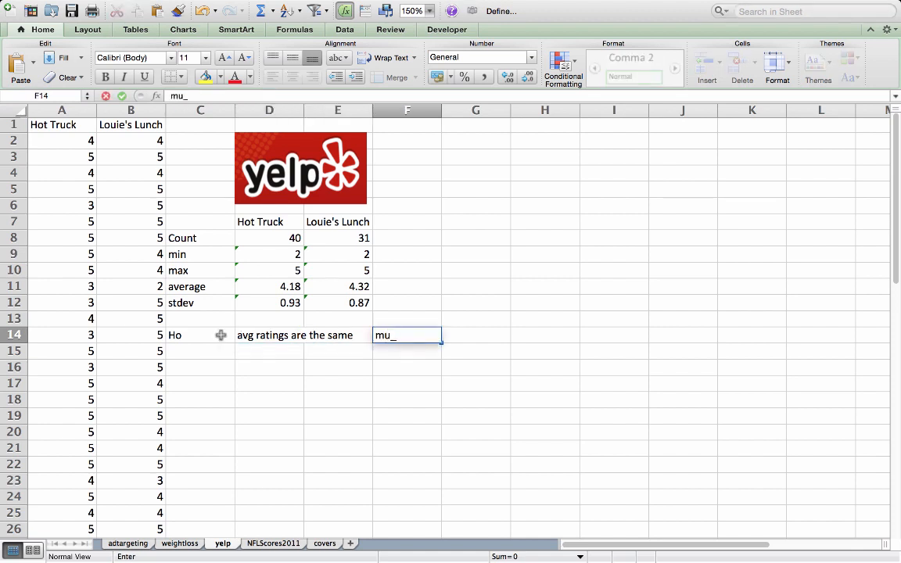
type("HT=mu_LL")
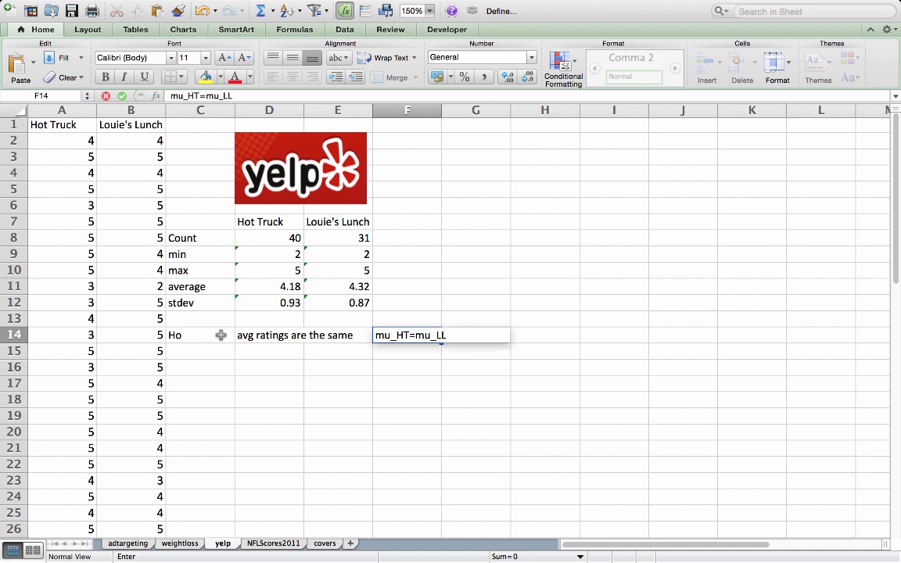
key("Return")
- Enter the alternative hypothesis label "Ha" in C15 and its description "avg ratings, not same" in D15
key("Left")
key("Left")
key("Left")
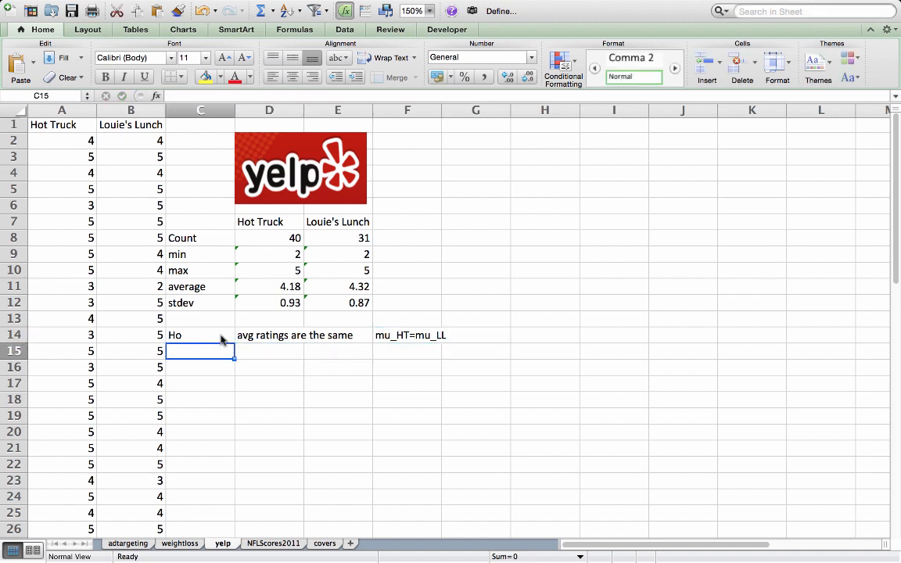
type("Ha")
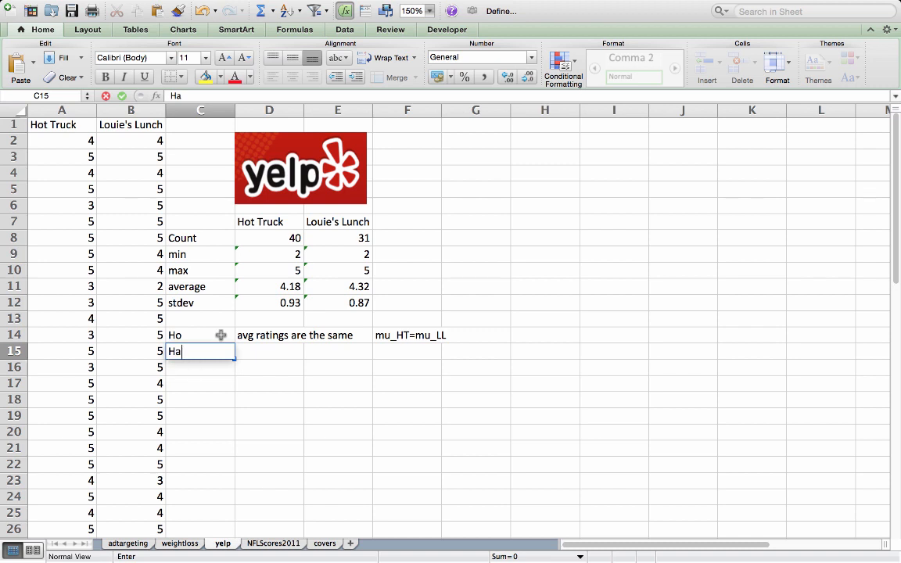
key("Tab")
type("avg")
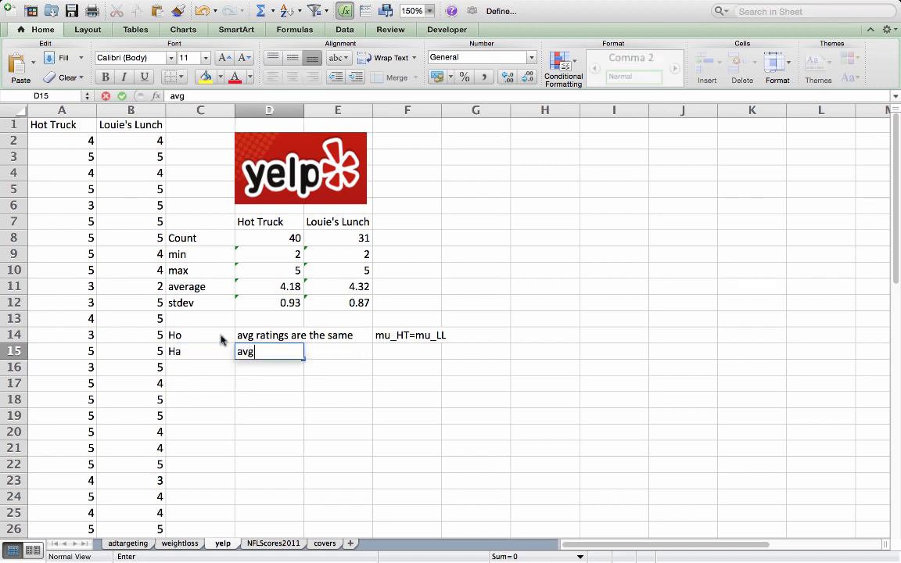
type(" ra")
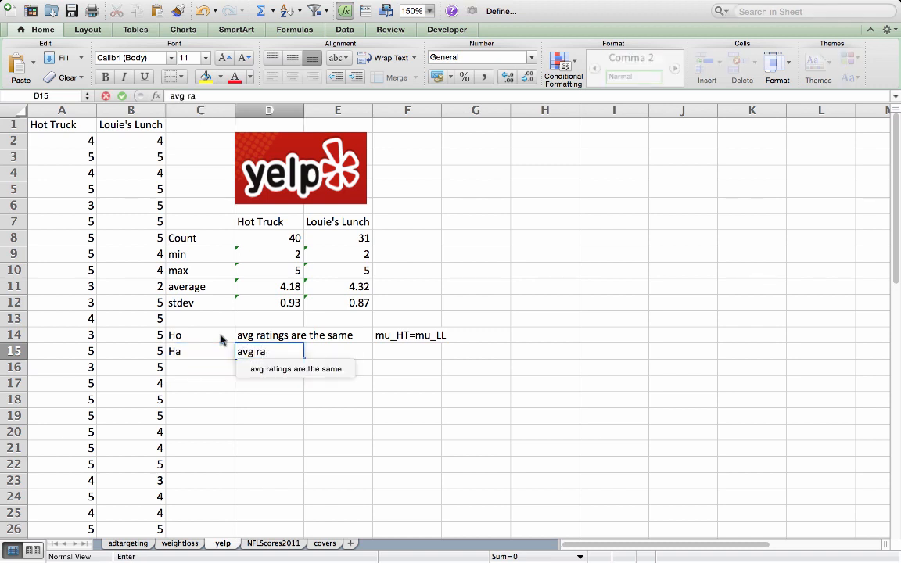
type("tings, ")
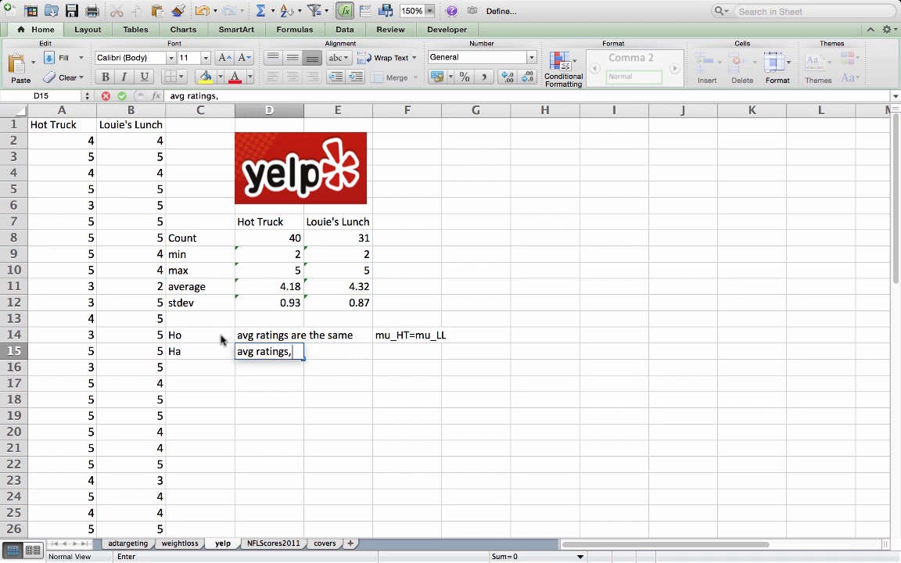
type("not sm")
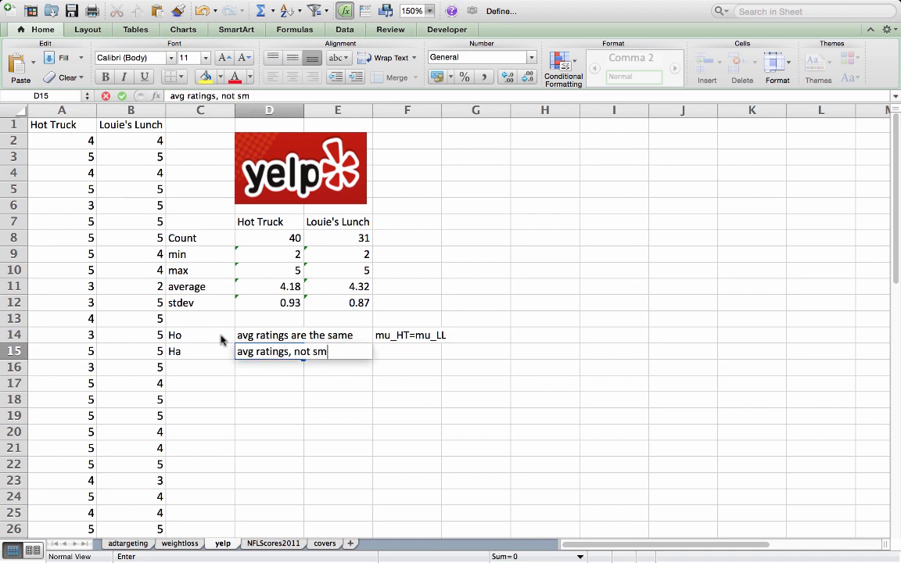
key("BackSpace")
type("ame")
key("Return")
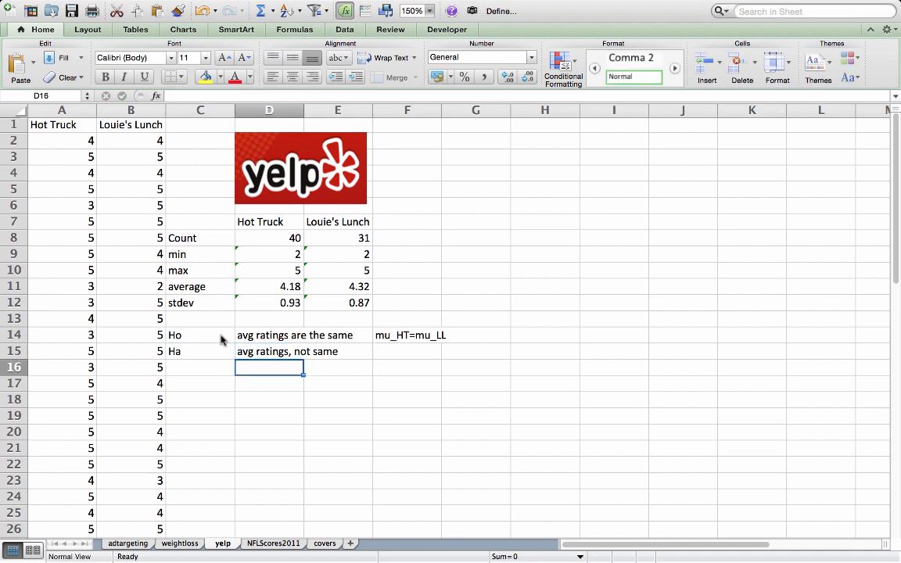
- Enter the one-sided alternative hypothesis "avg ratings, mu LL >mu HT" in D16
type("av")
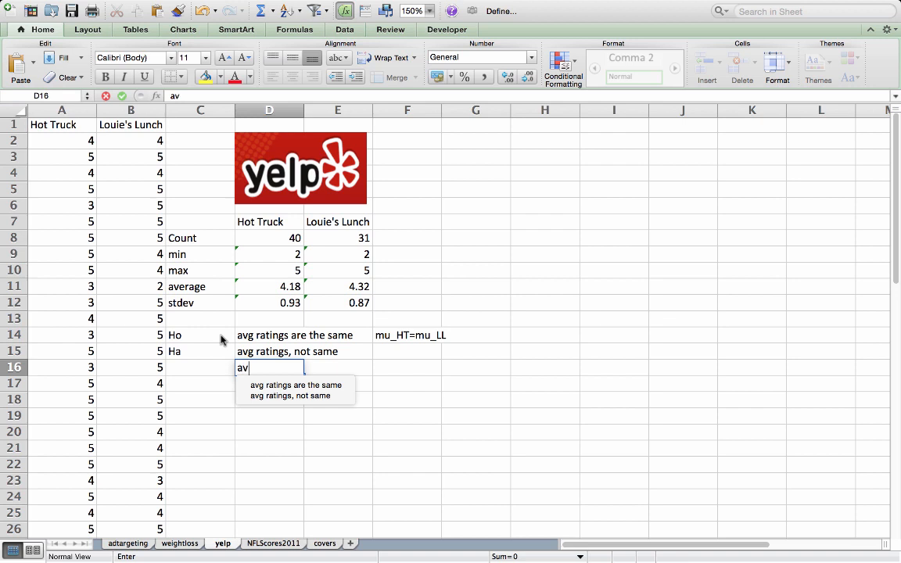
type("g a")
key("BackSpace")
type("rarings")
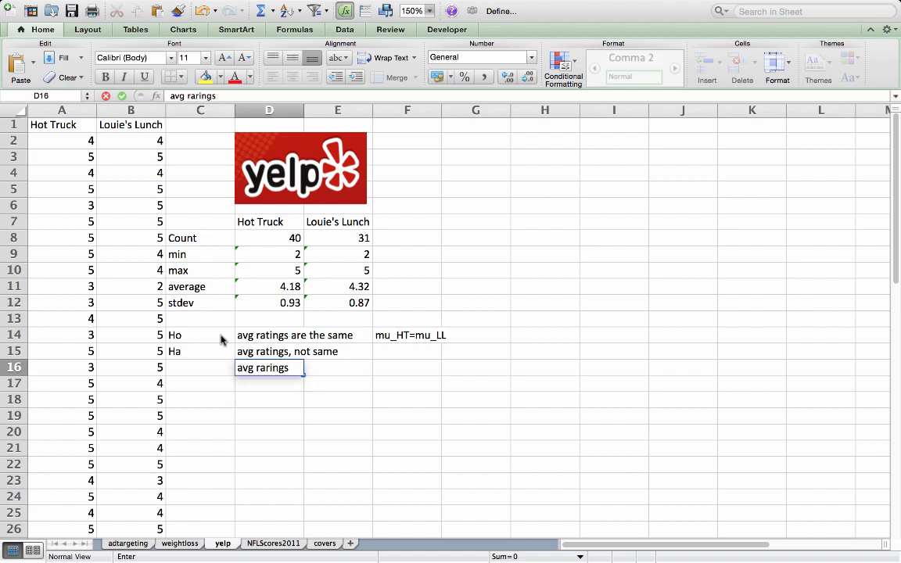
key("BackSpace")
key("BackSpace")
key("BackSpace")
key("BackSpace")
key("BackSpace")
type("ti")
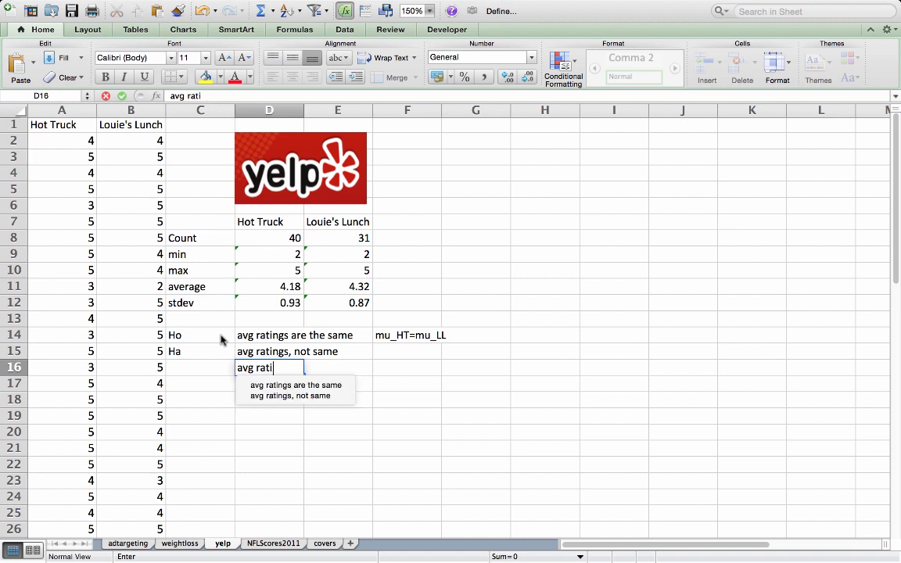
type("ngs, ")
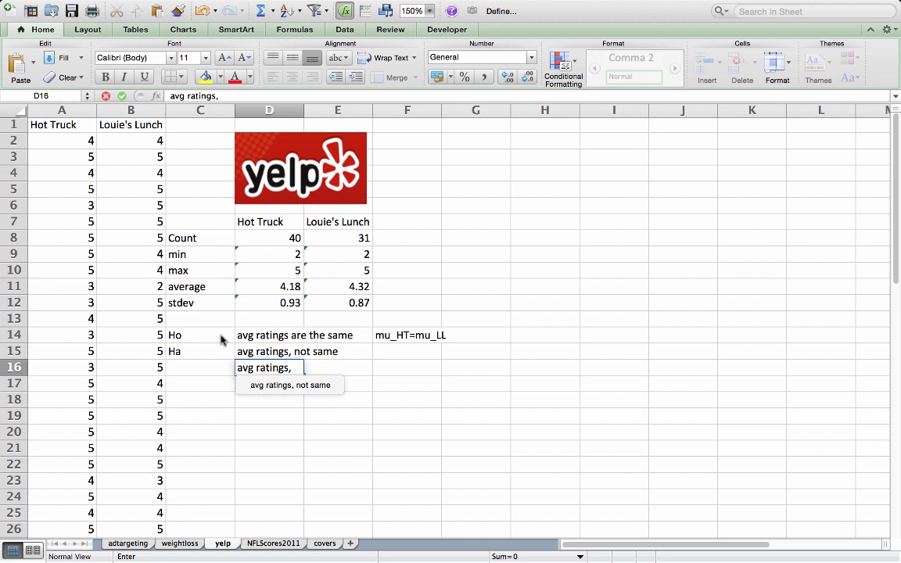
type("mu")
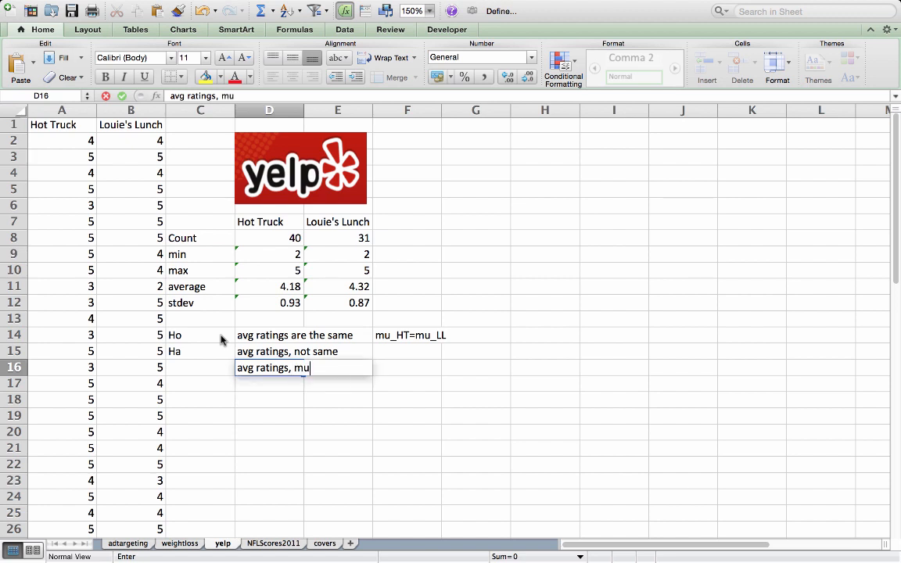
type(" LL >mu")
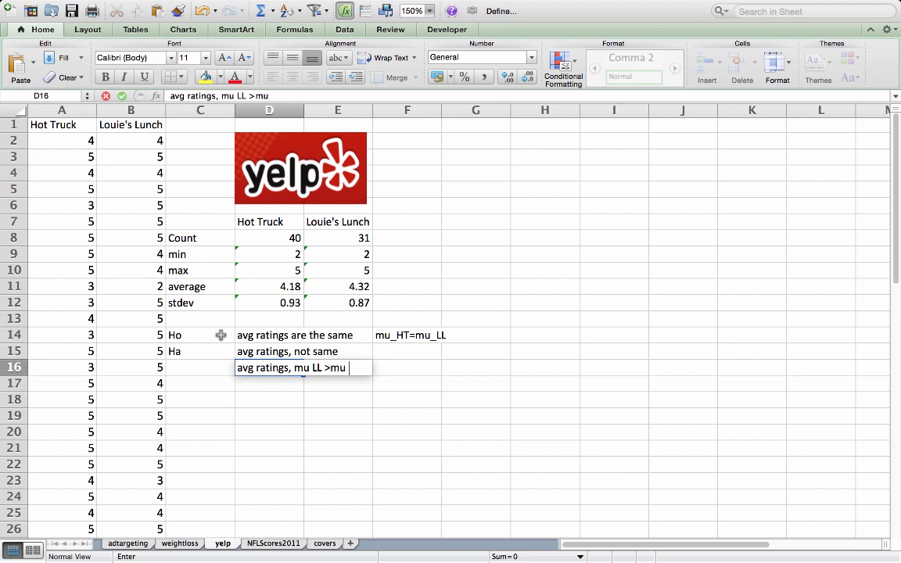
type(" HT")
key("Escape")
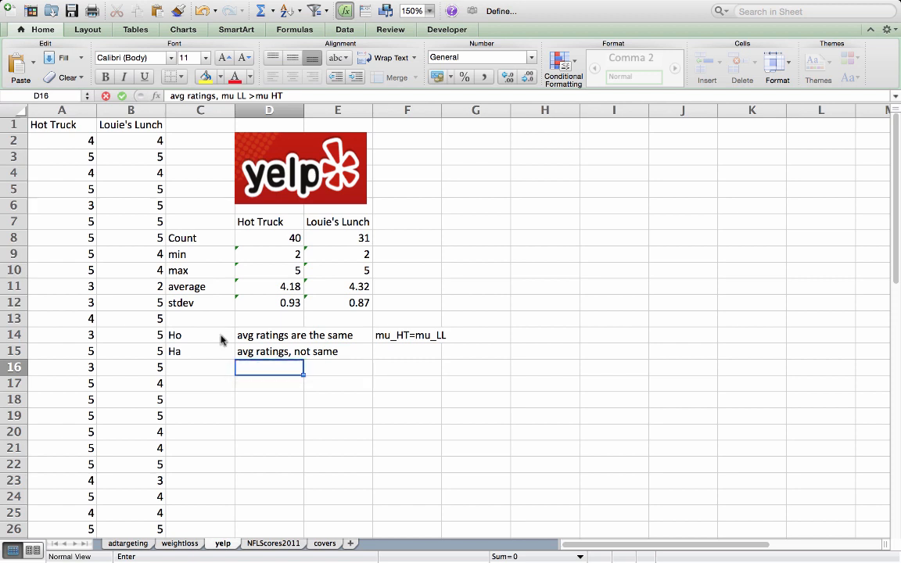
key("Return")
- Enter the label "pvalue" in C18
key("Return")
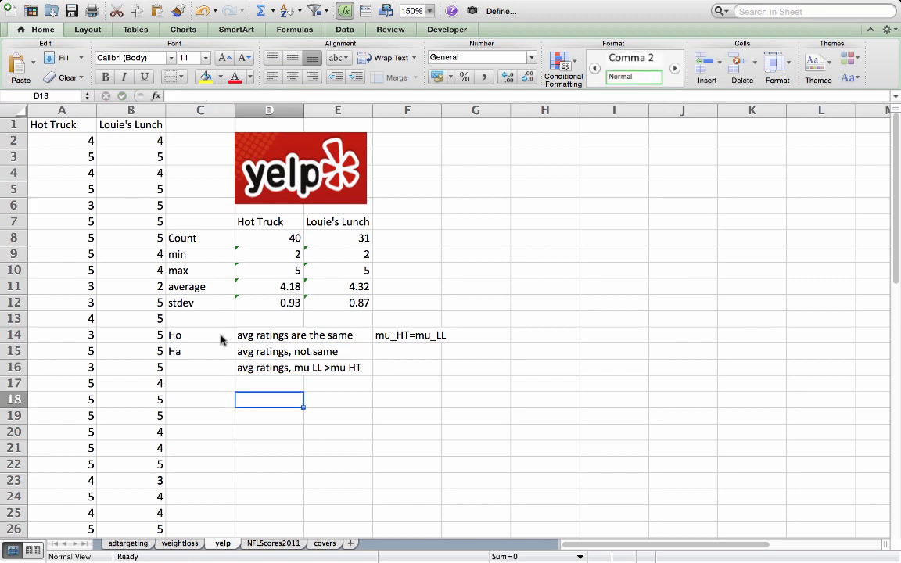
key("Left")
type("pvalu")
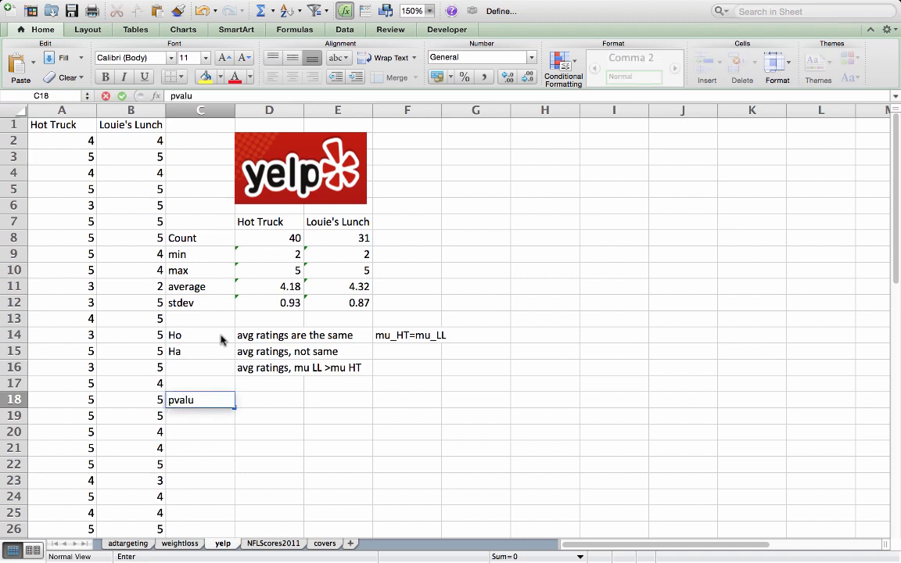
type("e")
key("Tab")
- In D18, calculate the one-tailed, unequal-variance t-test p-value of the two rating columns with =ttest(A2:A41,B2:B32,1,3)
type("=")
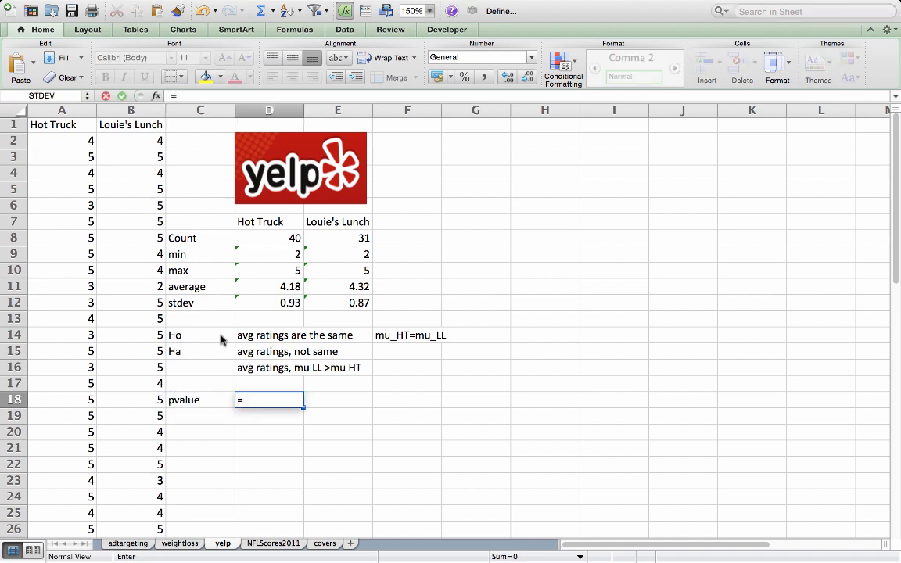
type("ttest(")
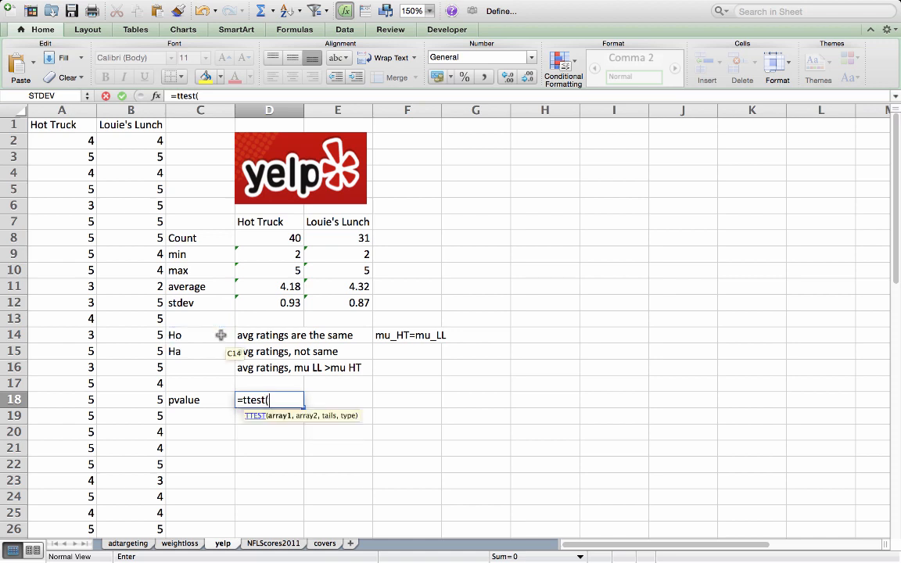
left_click(221, 335)
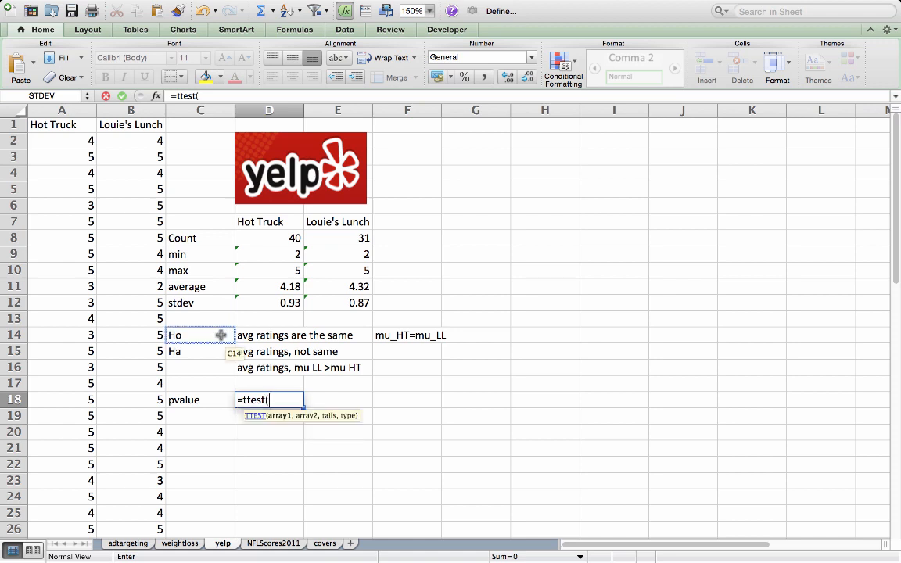
left_click(68, 146)
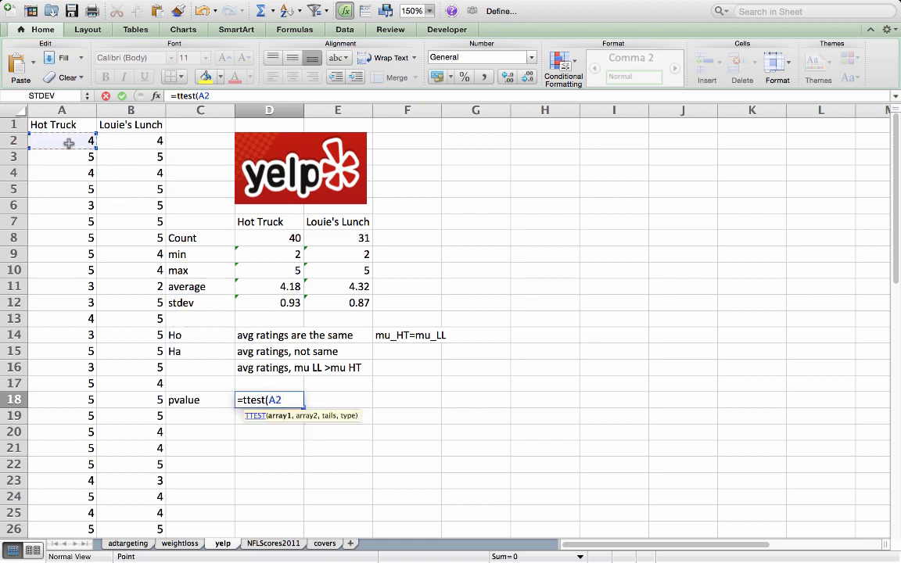
key("super+shift+Down")
type(",")
scroll(68, 144, "up", 5)
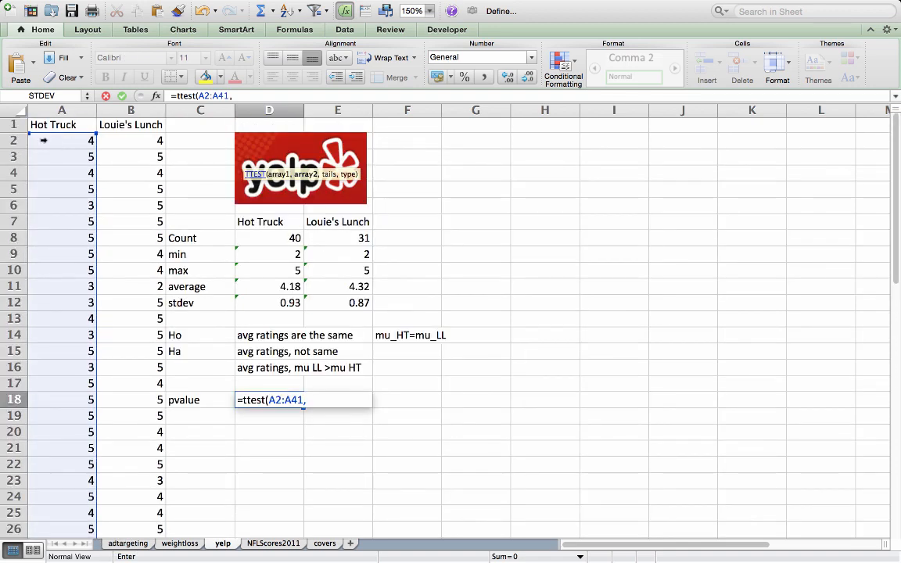
left_click(115, 140)
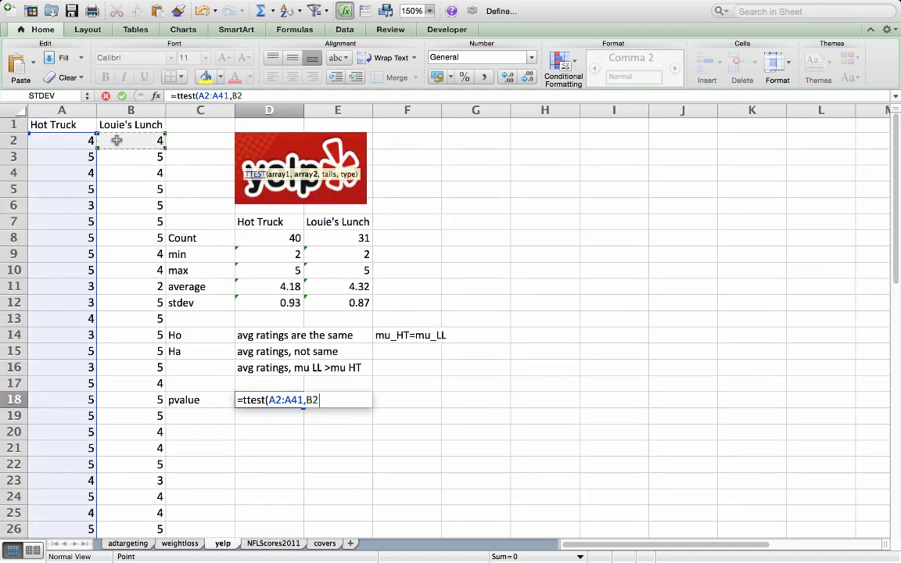
key("super+shift+Down")
type(",")
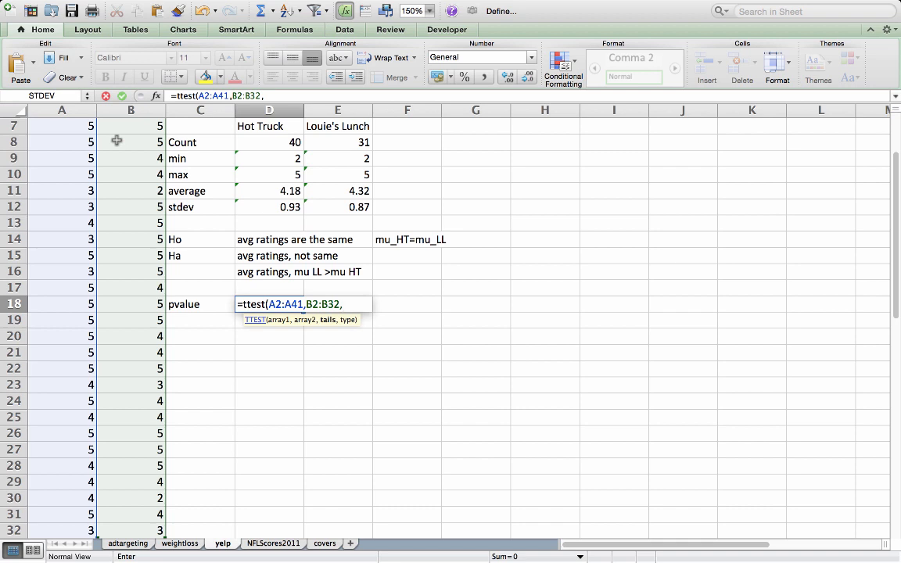
type("1,")
type("3")
type(")")
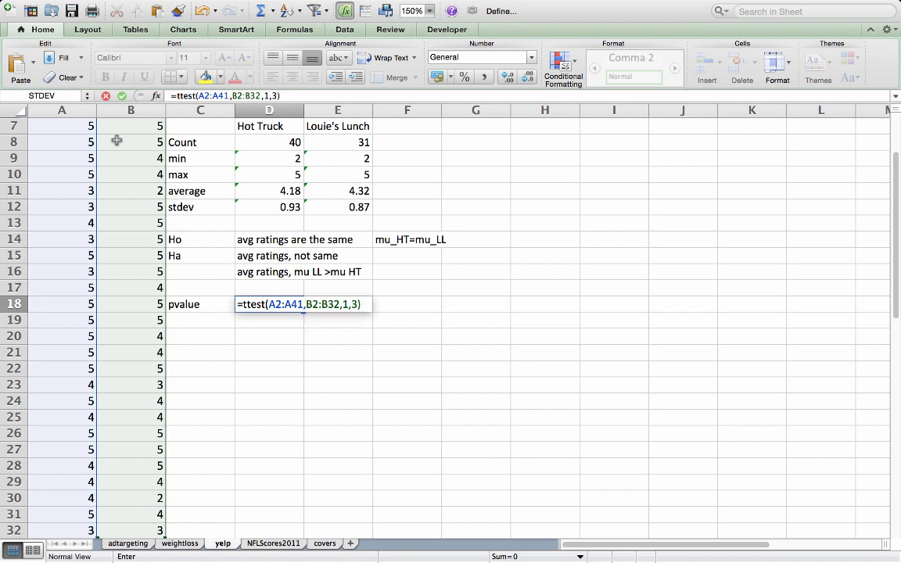
key("Return")
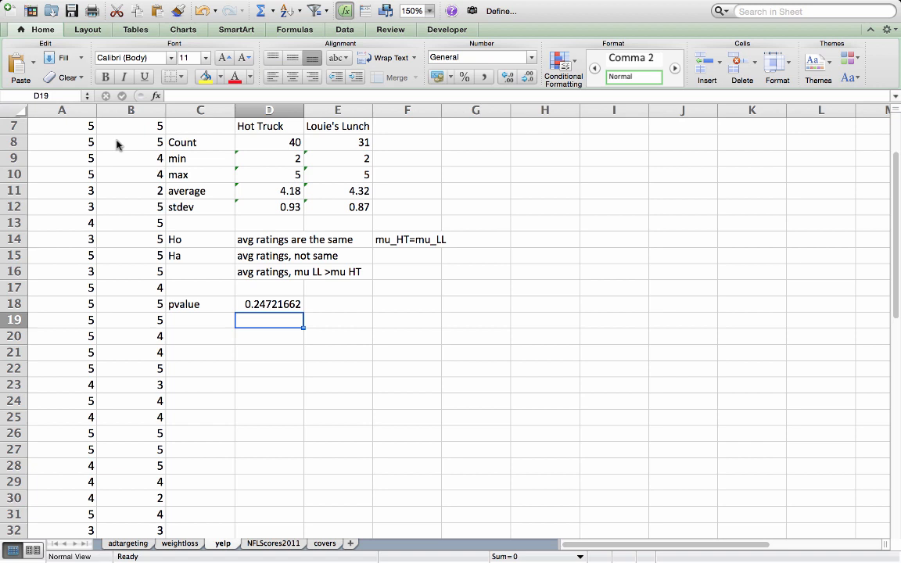
- In D19, calculate the two-tailed, unequal-variance t-test p-value of the two rating columns with =ttest(A2:A41,B2:B32,2,3)
key("Up")
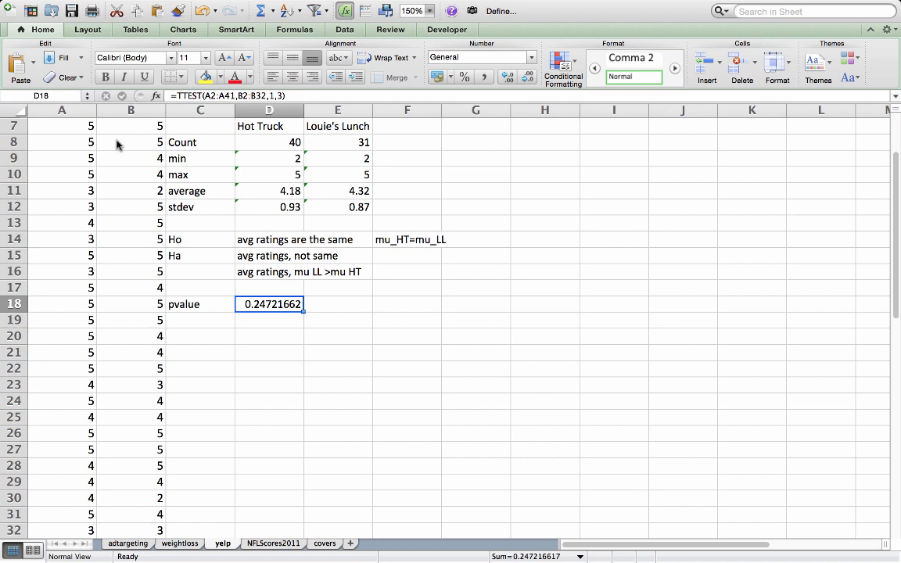
key("Return")
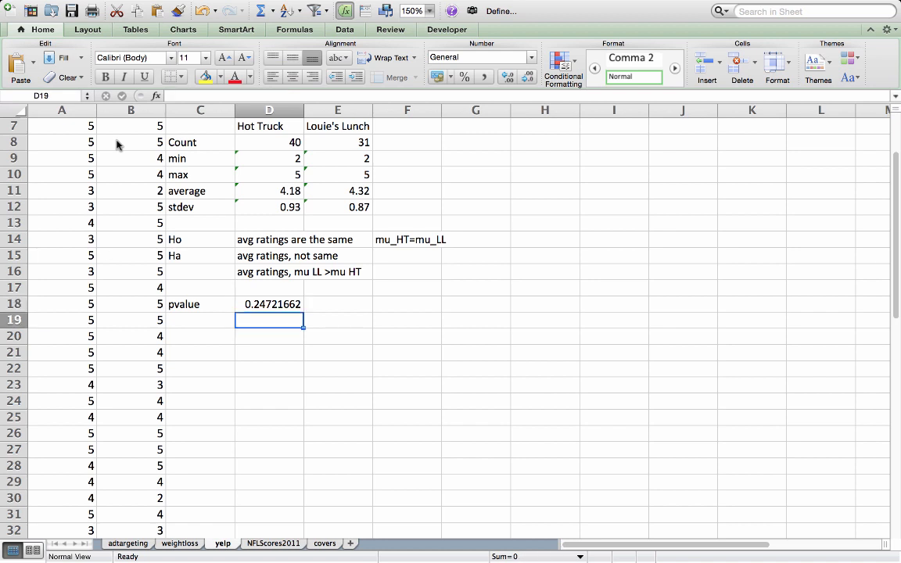
type("=test")
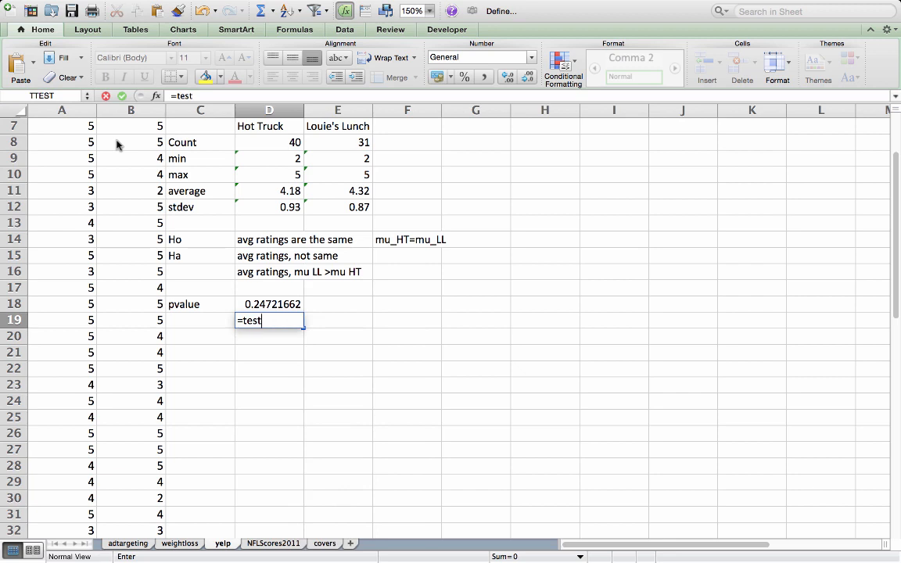
key("BackSpace")
key("BackSpace")
key("BackSpace")
type("te")
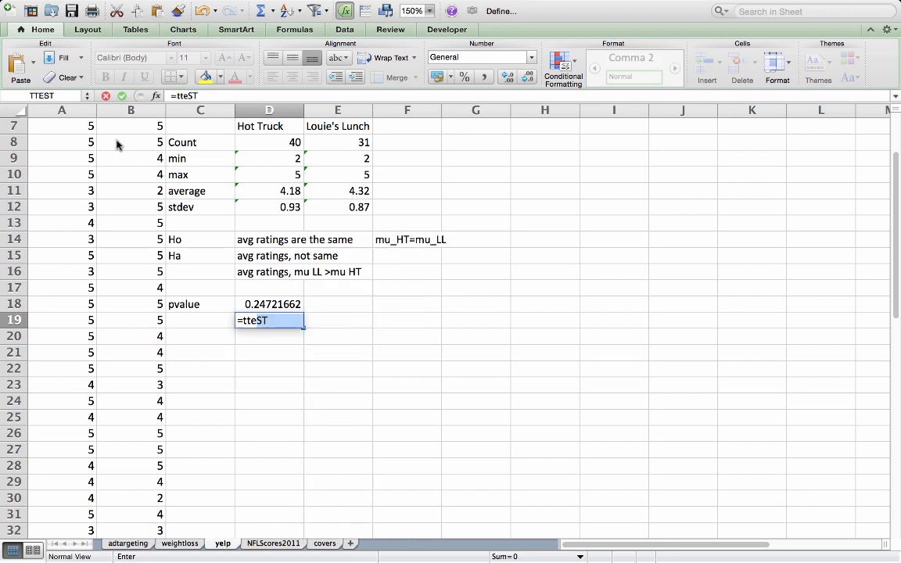
type("st(")
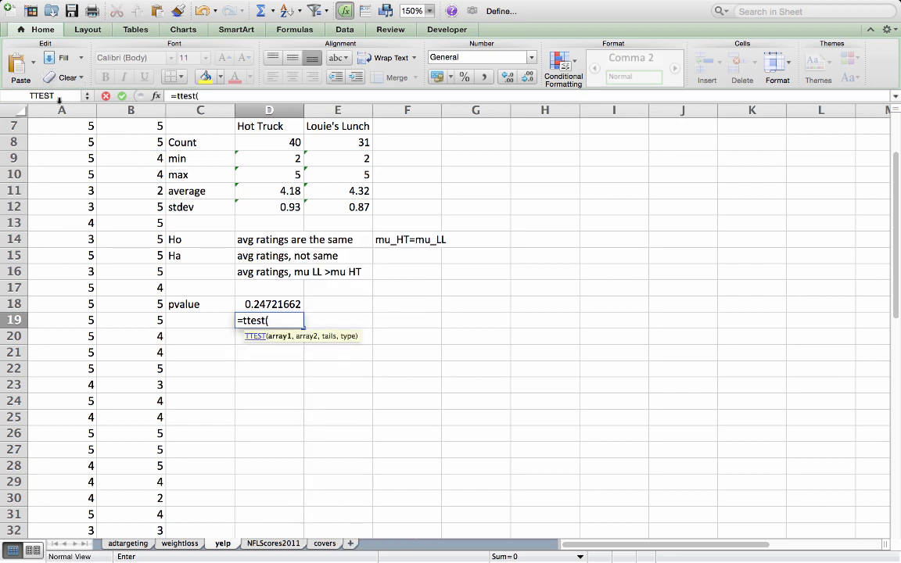
scroll(61, 133, "up", 6)
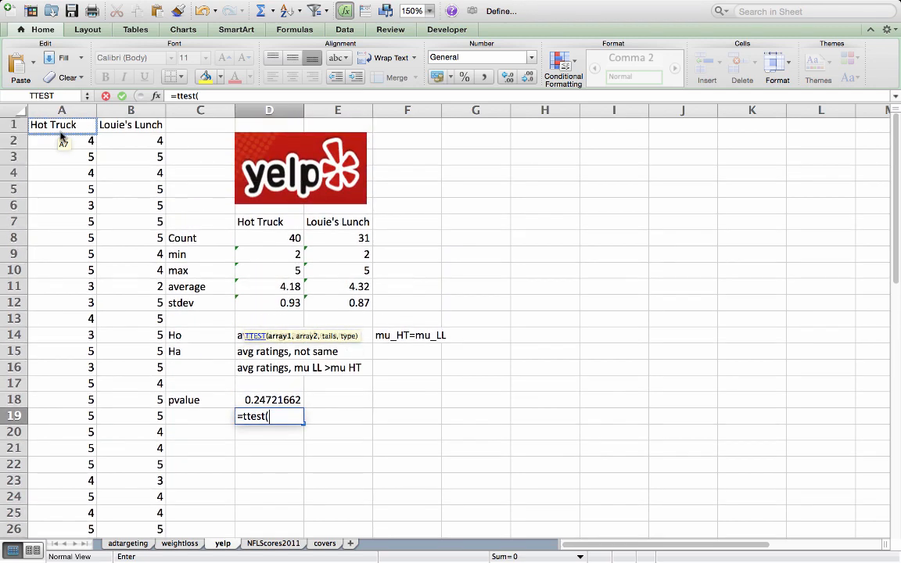
left_click(55, 146)
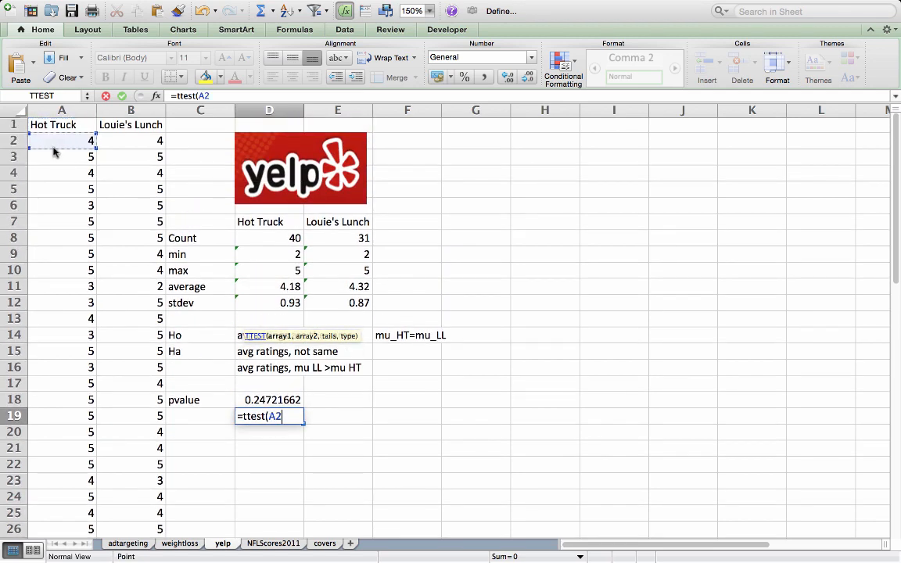
key("shift+super+Down")
type(",")
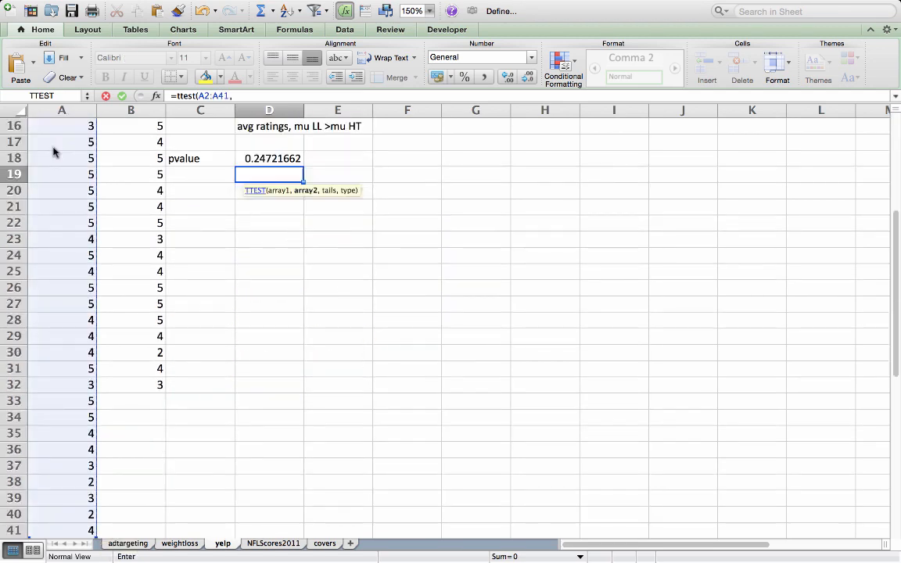
scroll(55, 152, "up", 8)
left_click(123, 141)
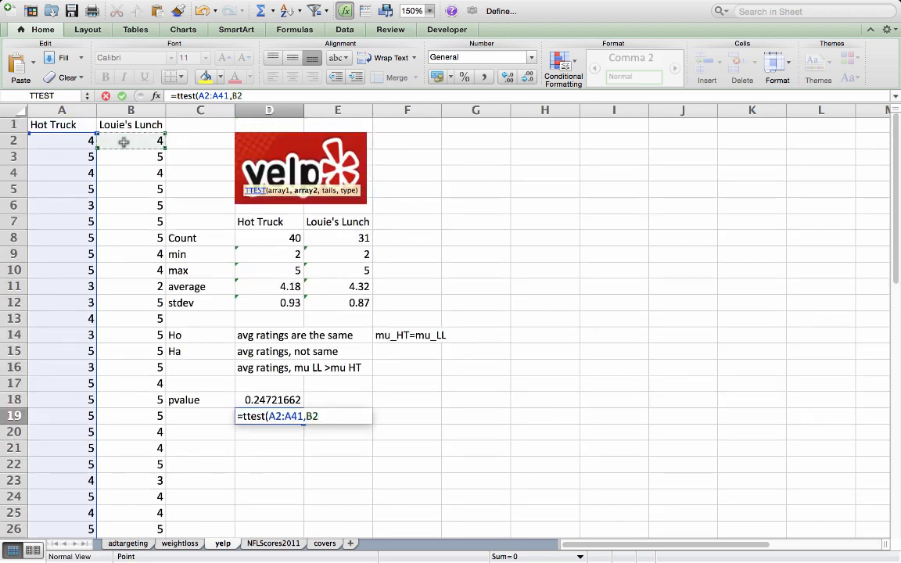
key("shift+super+Down")
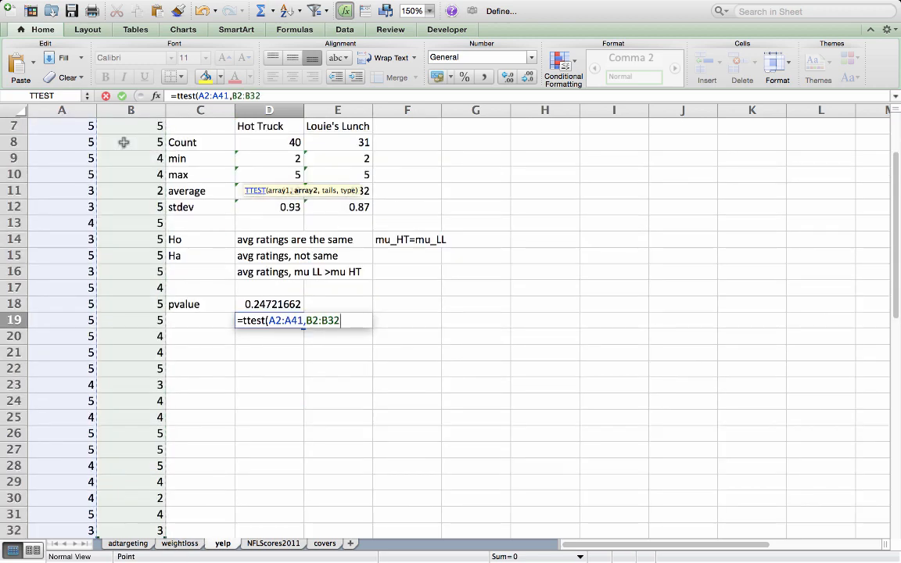
type(",2,3")
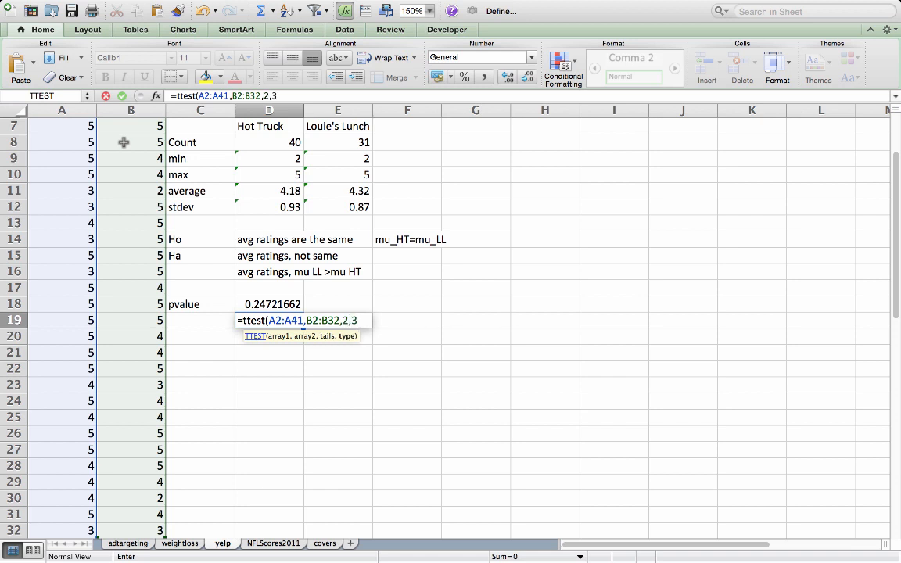
type(")")
key("Return")
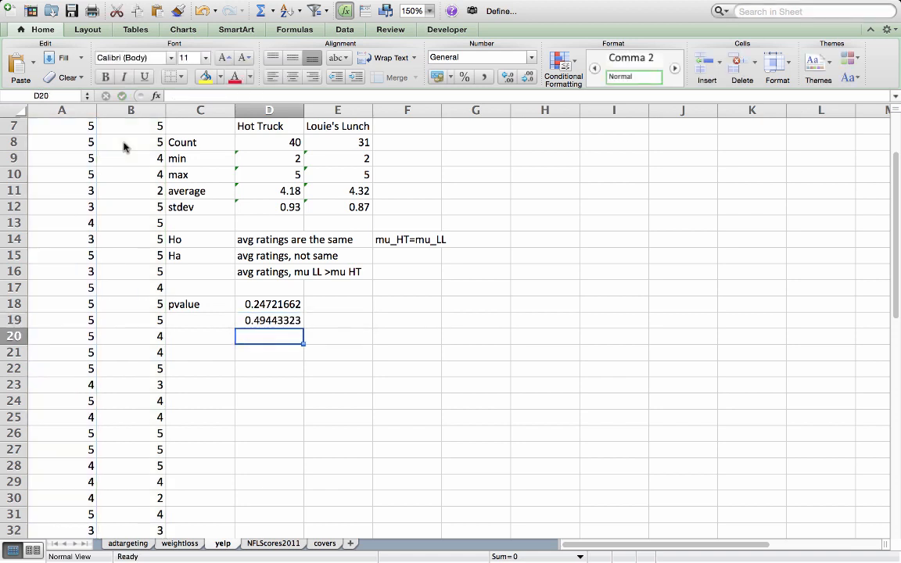